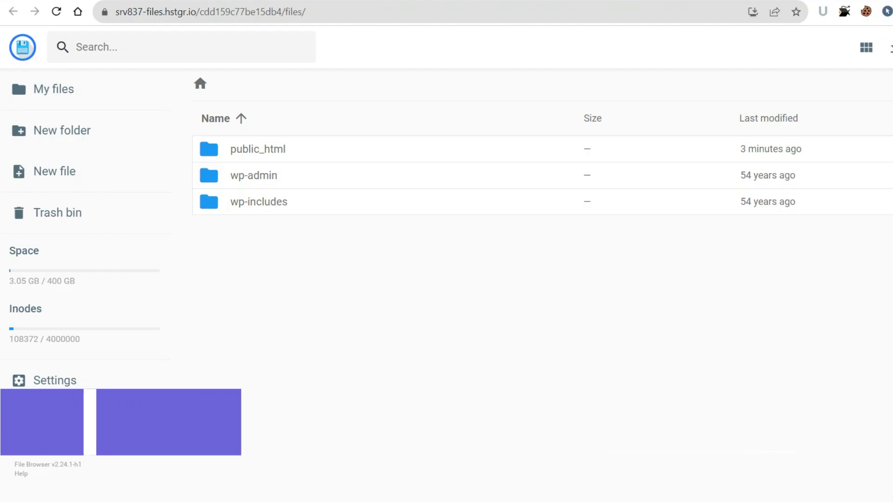
Open wp-config.php from the public_html folder, look over its contents, and close it.
double_click(257, 149)
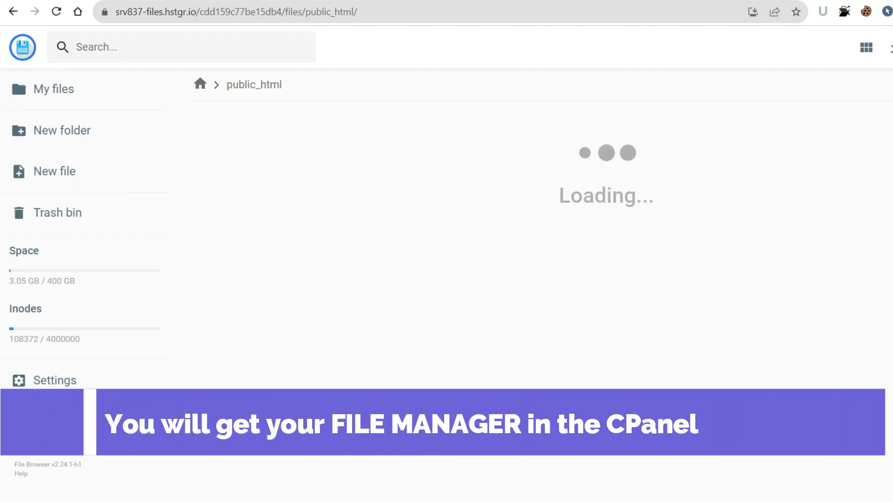
scroll(542, 279, down, 4)
scroll(542, 279, down, 4)
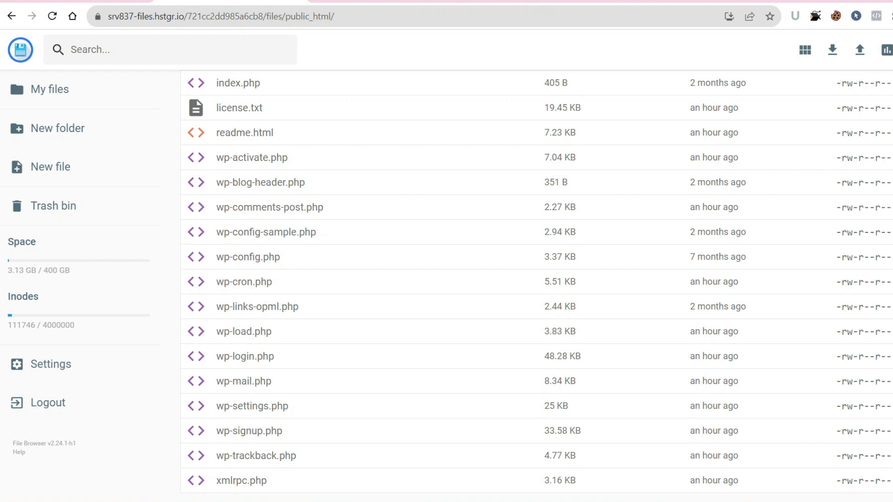
click(248, 257)
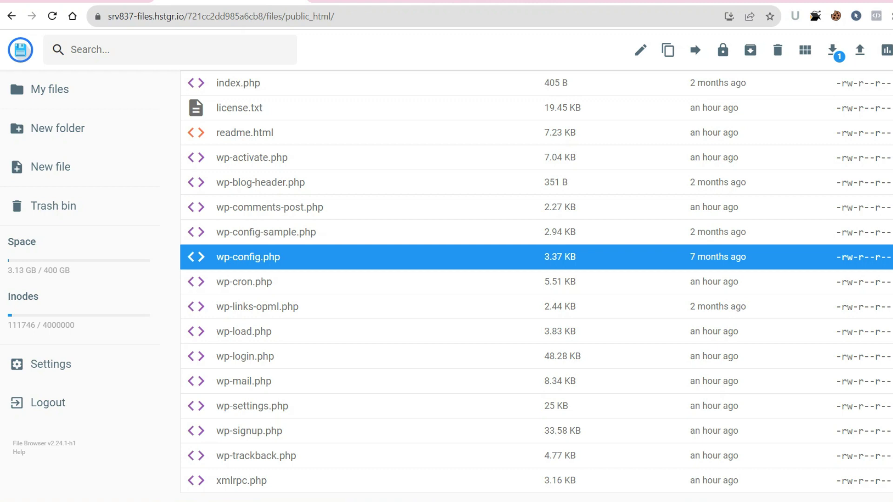
key(Return)
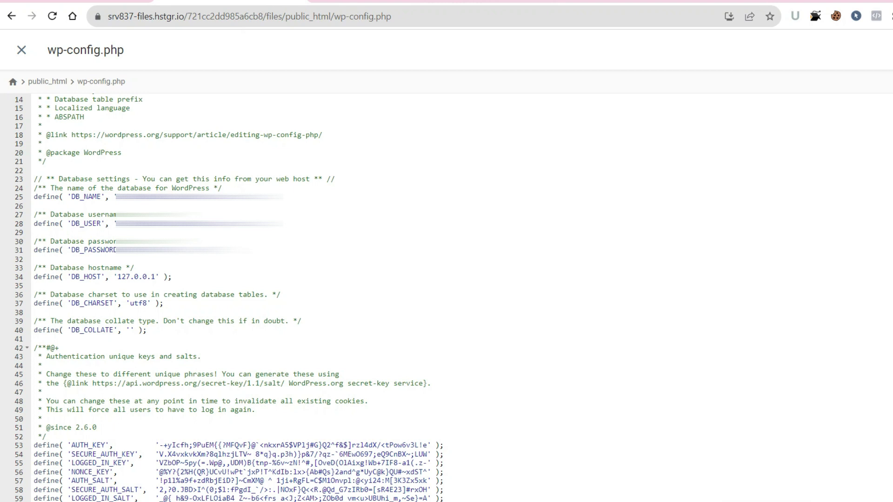
click(21, 50)
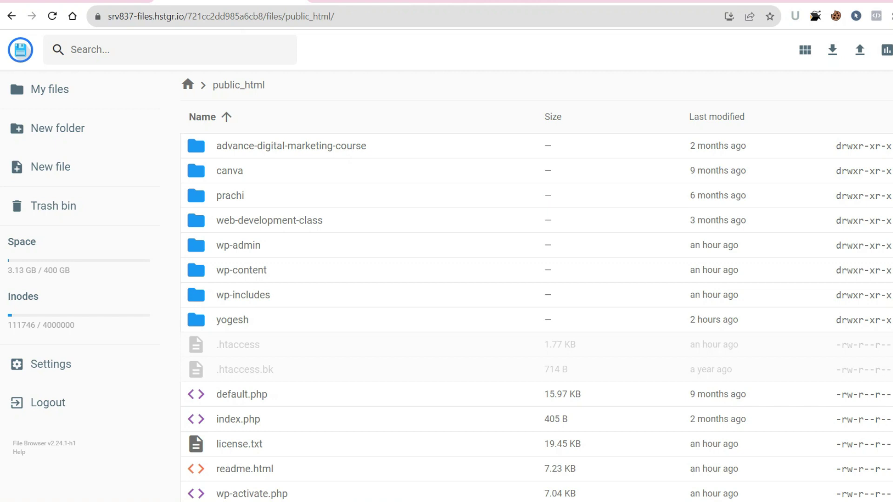
Open wp-config.php in public_html and set the WP_DEBUG constant to true.
scroll(537, 288, down, 2)
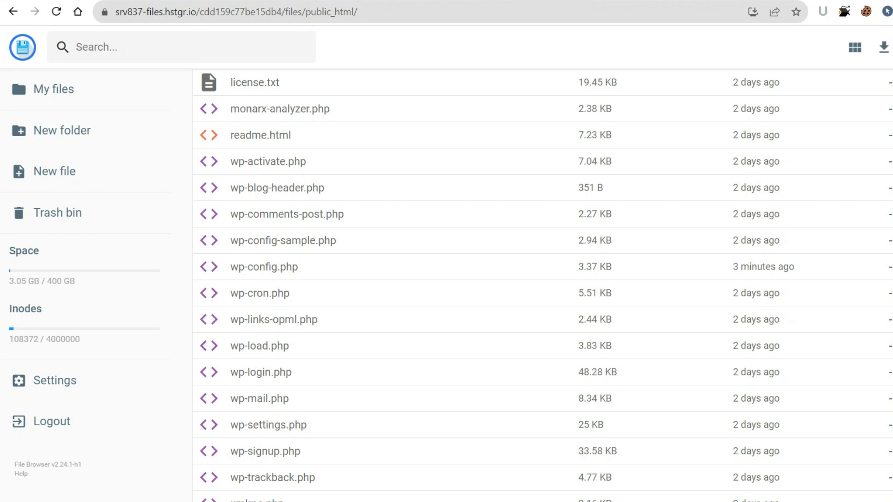
double_click(263, 267)
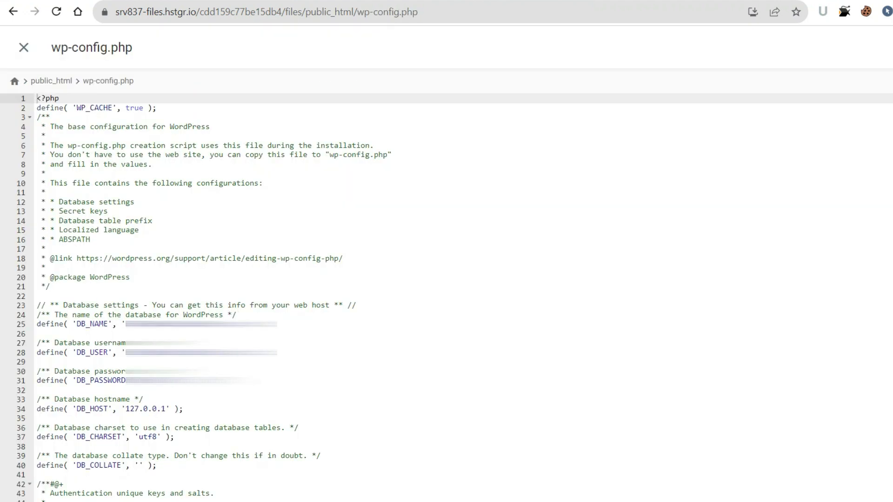
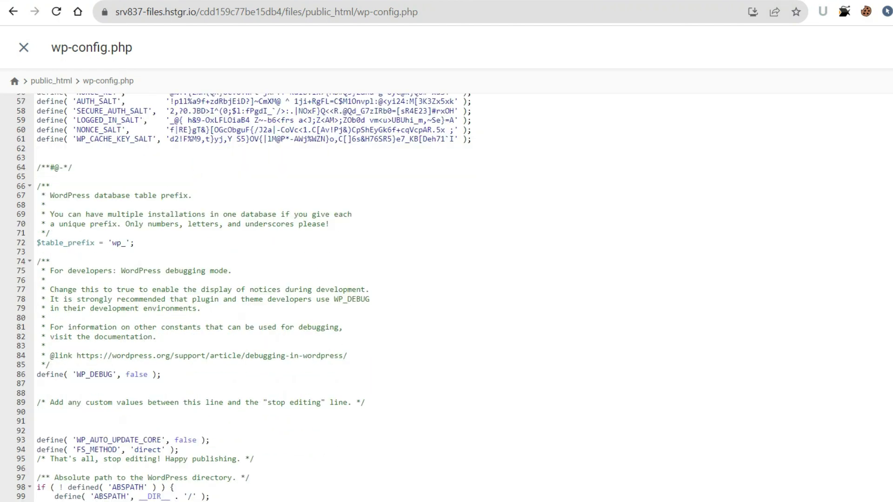
drag(72, 354, 112, 354)
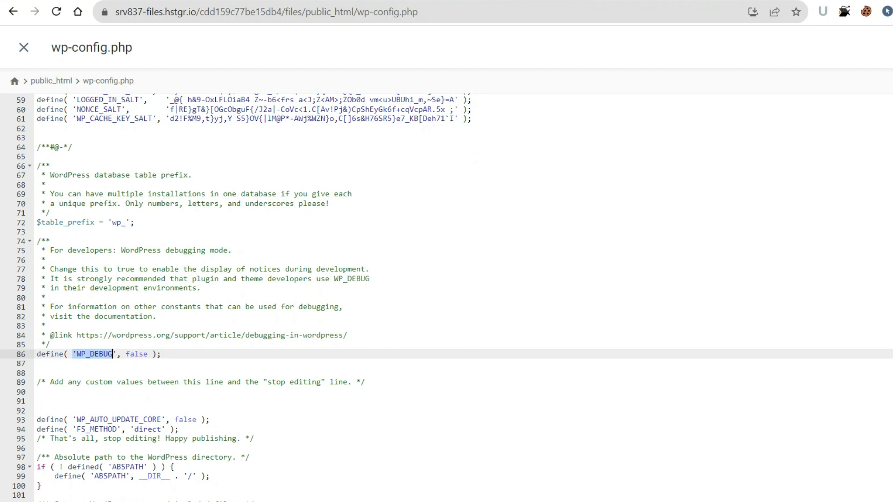
drag(125, 354, 148, 354)
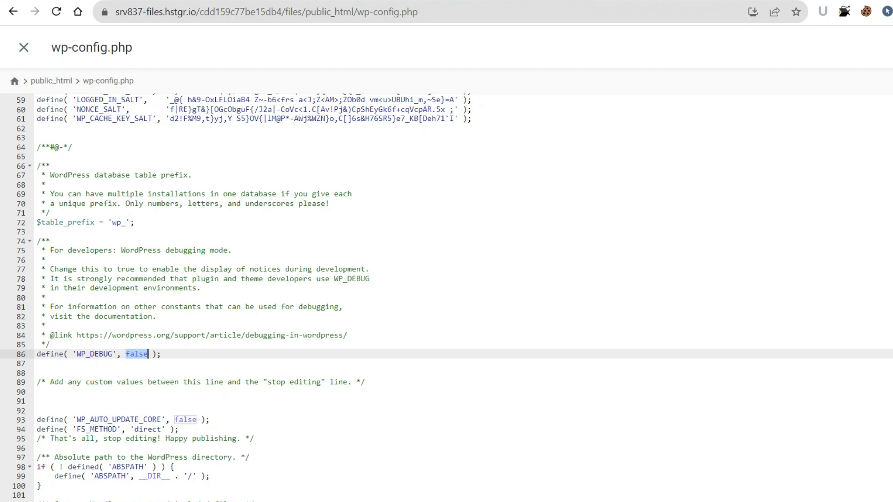
text(true)
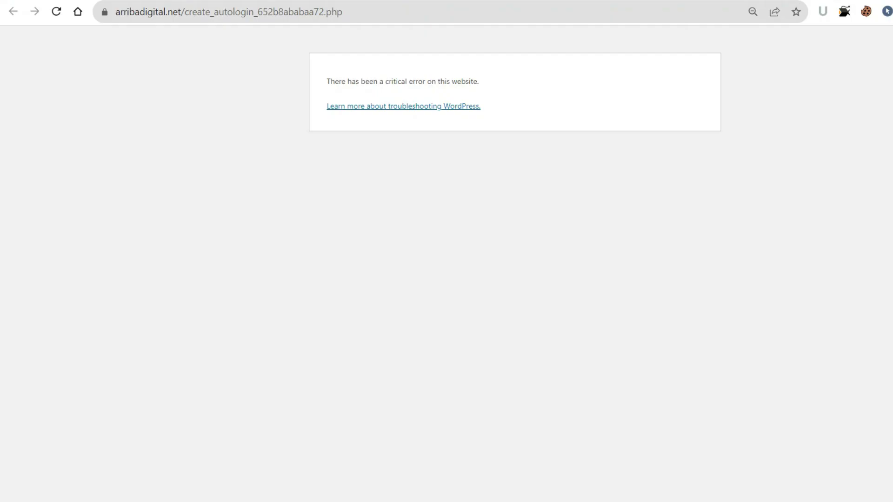
Reload the arribadigital.net page and examine the error for the undefined function and the file path involved.
key(F5)
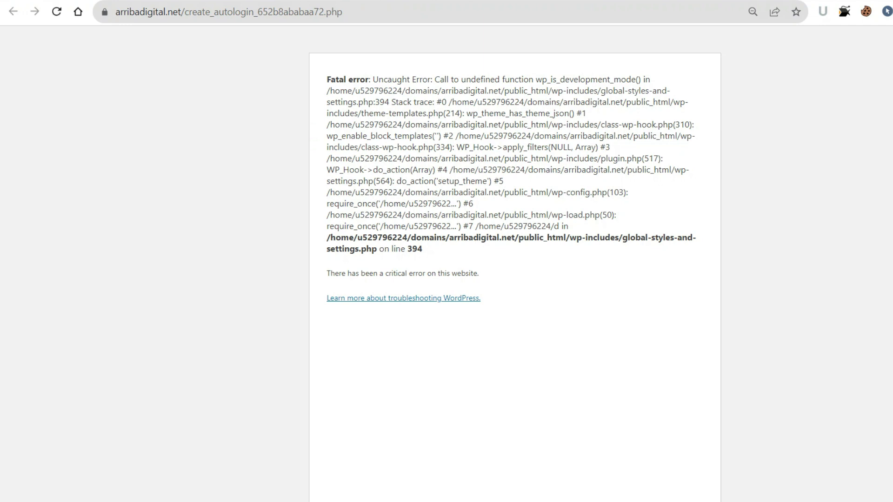
mouse_move(327, 79)
mouse_down()
mouse_move(586, 124)
mouse_move(421, 249)
mouse_move(481, 298)
mouse_up()
click(535, 335)
drag(435, 79, 448, 91)
click(449, 91)
drag(536, 80, 645, 80)
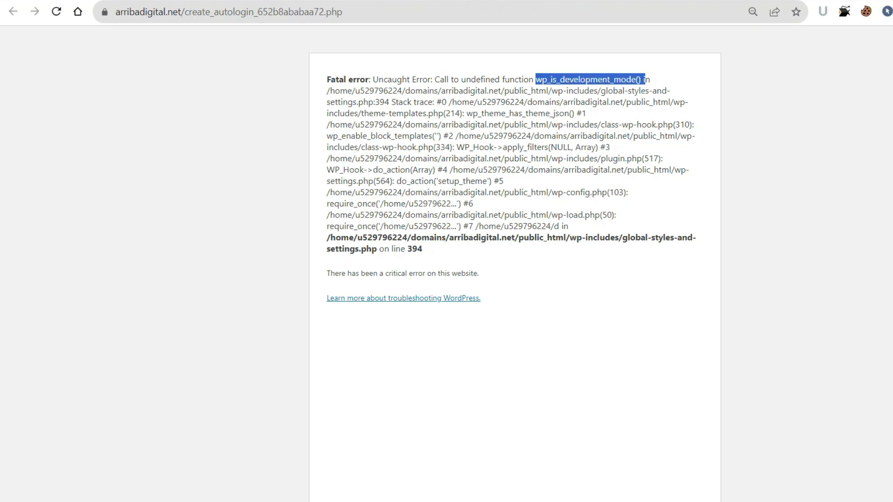
drag(327, 90, 547, 91)
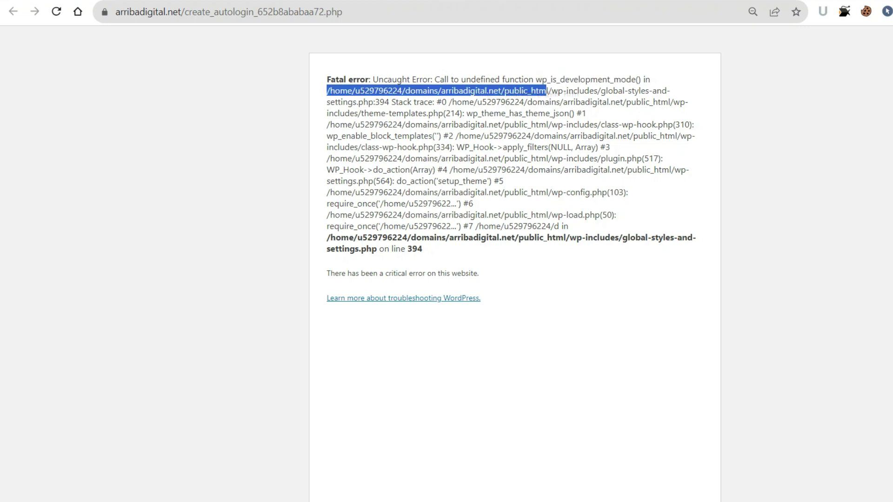
click(547, 91)
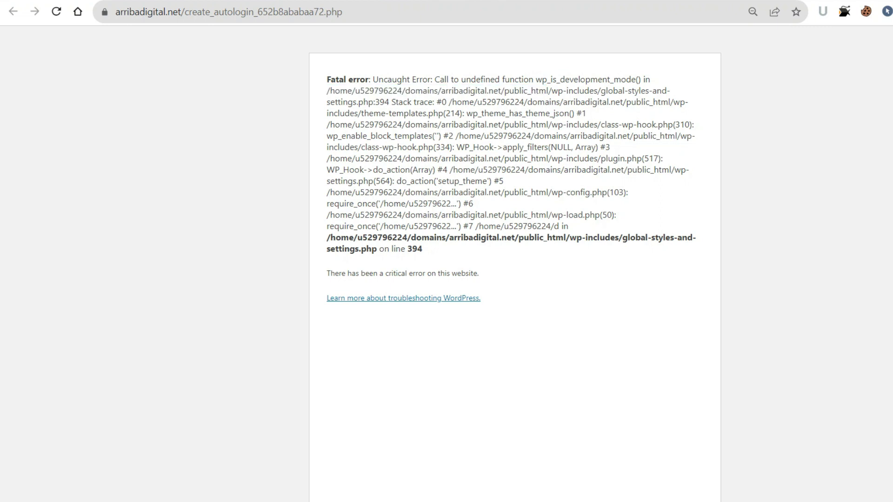
drag(431, 274, 356, 215)
click(356, 215)
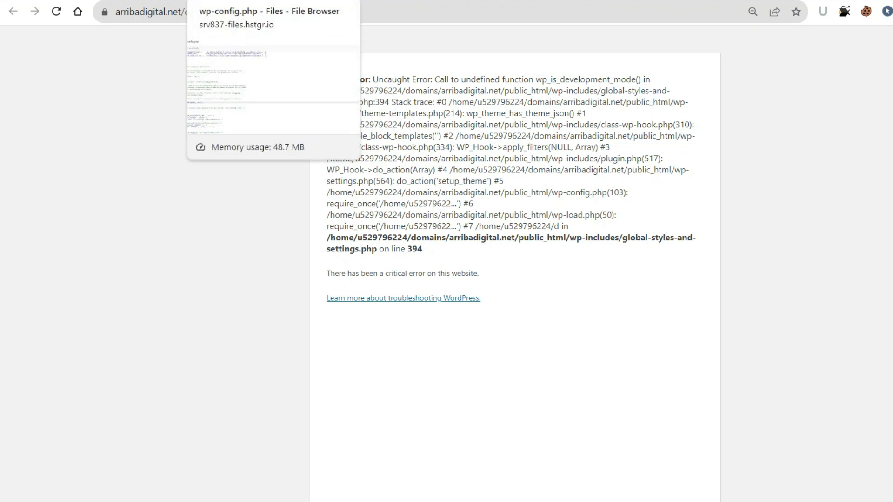
Return to the file manager, leave wp-config.php, and open the public_html folder's file list.
click(232, 1)
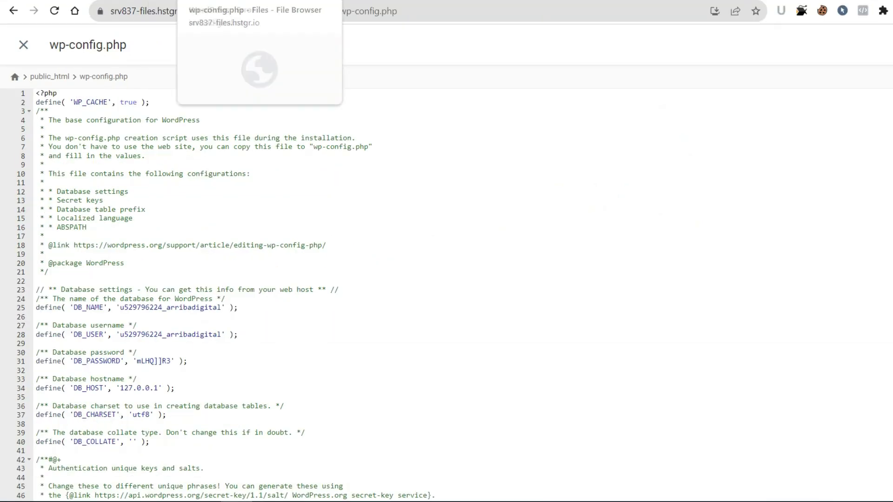
click(135, 7)
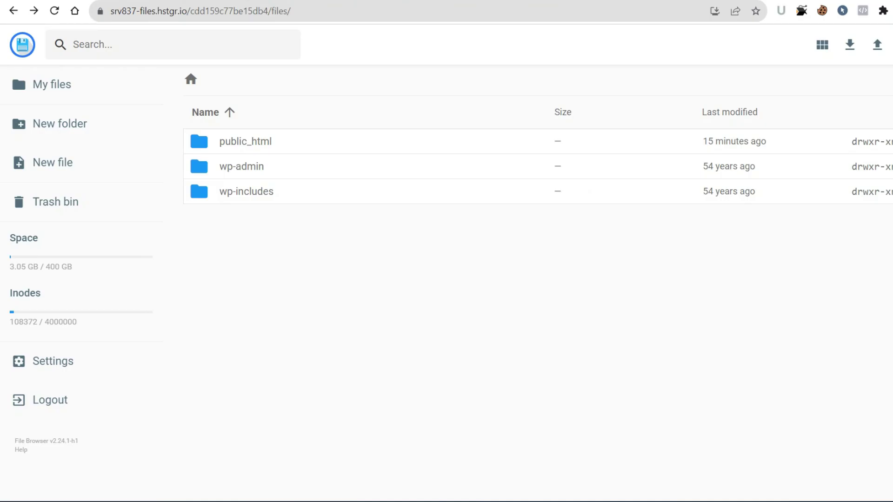
double_click(246, 141)
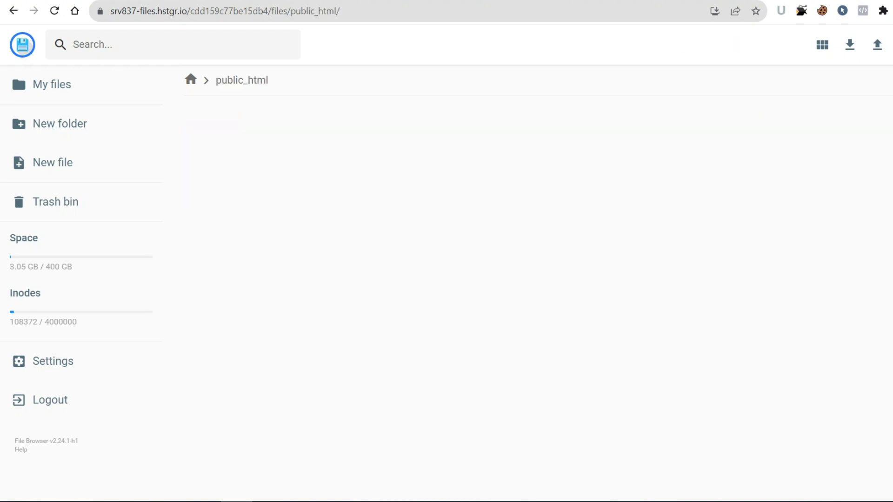
scroll(537, 279, down, 8)
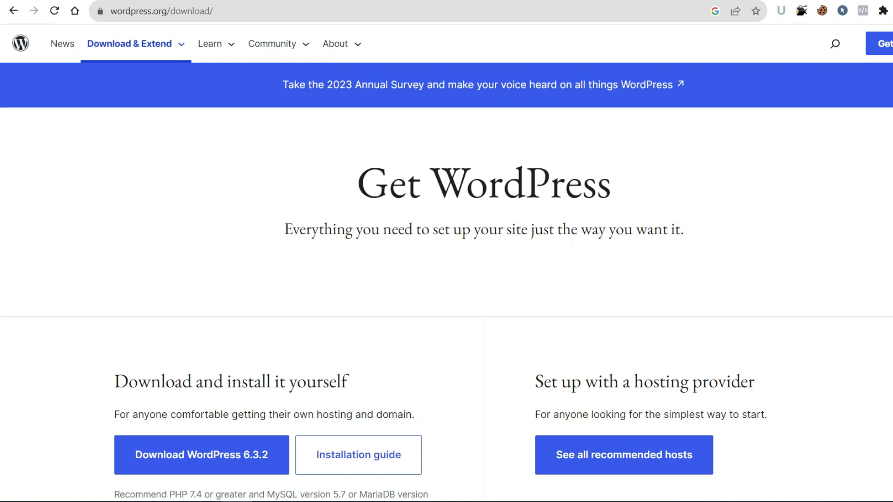
Download WordPress 6.3.2 from the WordPress download page and save wordpress-6.3.2.zip in the Downloads folder.
scroll(446, 279, down, 1)
scroll(201, 264, down, 2)
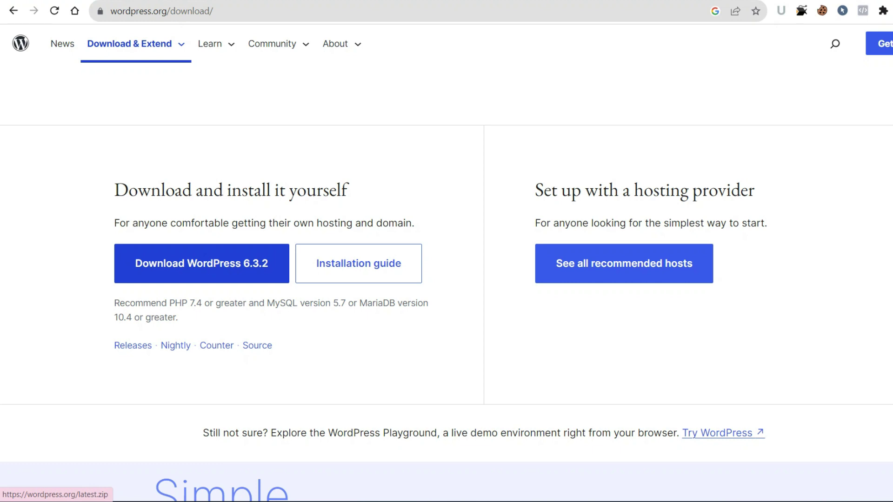
click(201, 263)
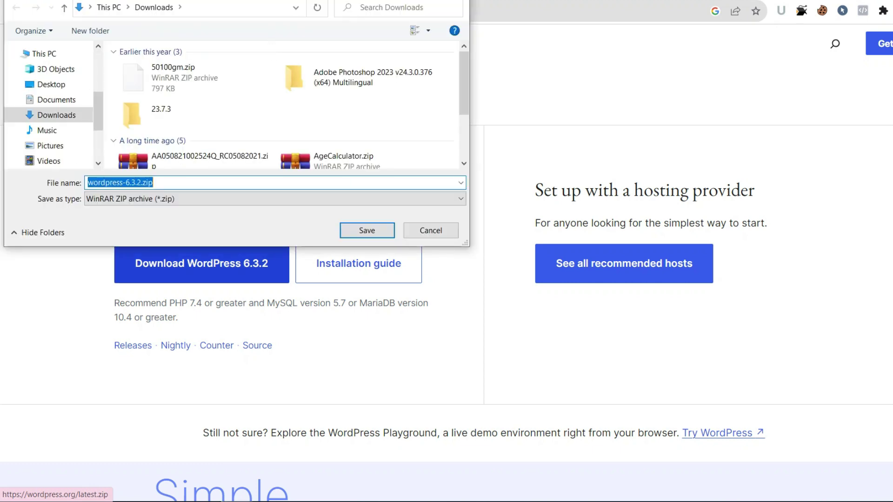
key(Return)
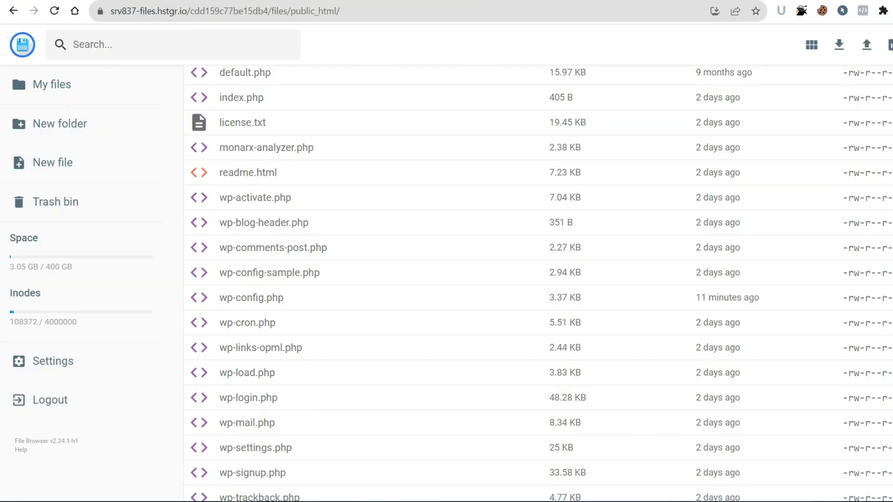
Delete all loose files in public_html, from .htaccess through xmlrpc.php, bypassing the trash bin and leaving the folders in place.
scroll(539, 284, down, 2)
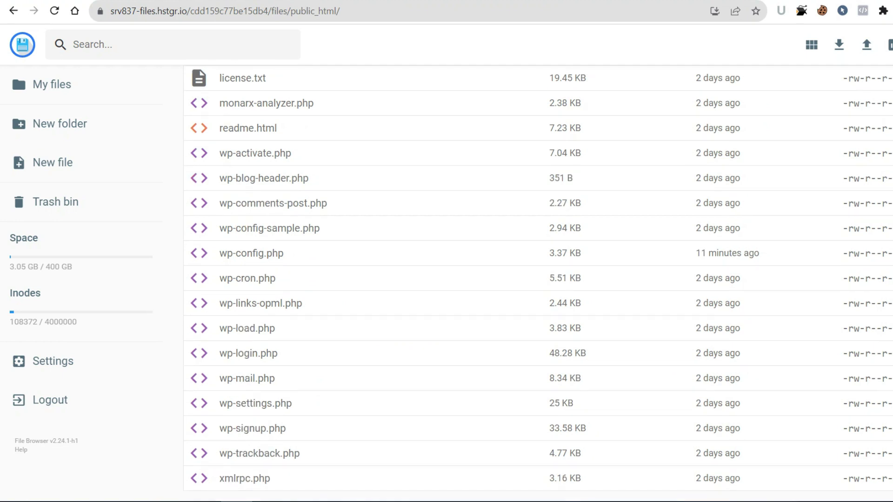
scroll(539, 283, up, 4)
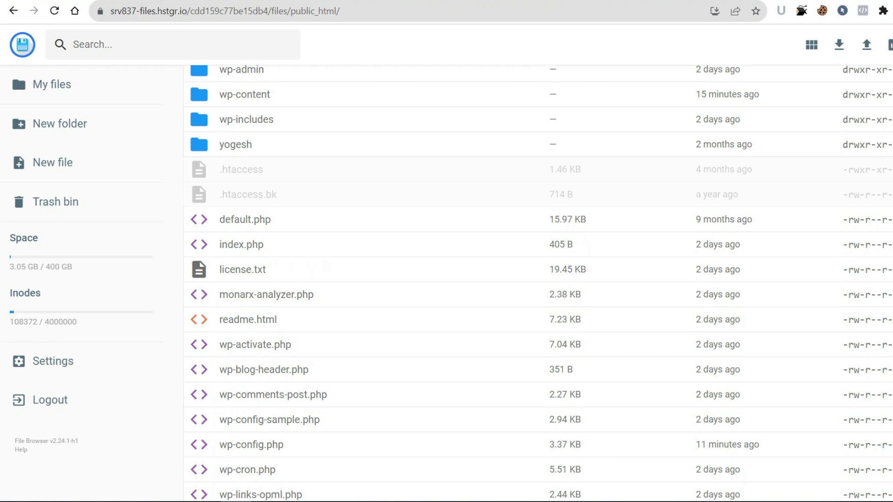
scroll(539, 284, down, 1)
scroll(539, 284, down, 1)
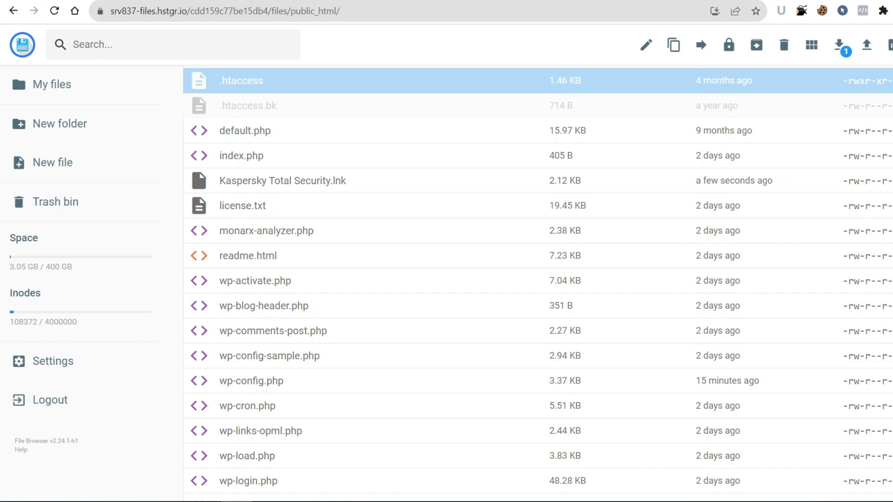
ctrl+click(248, 106)
ctrl+click(245, 131)
ctrl+click(242, 156)
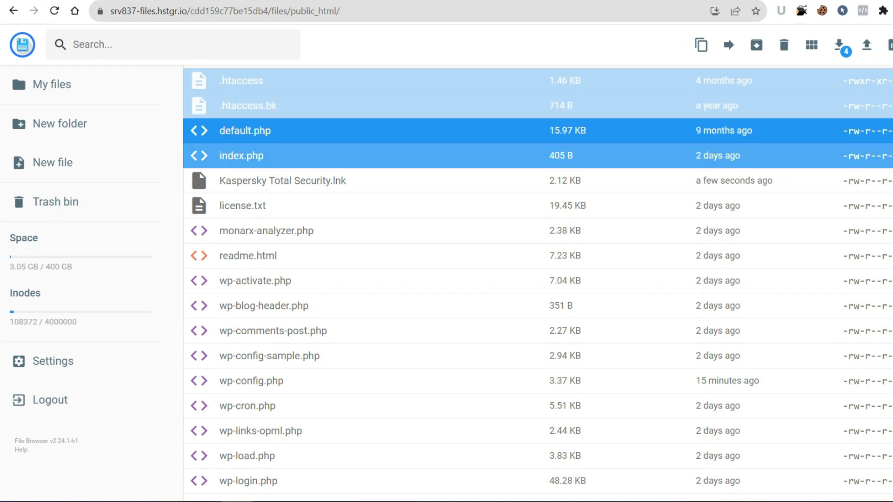
ctrl+click(283, 181)
ctrl+click(242, 205)
ctrl+click(267, 231)
ctrl+click(248, 256)
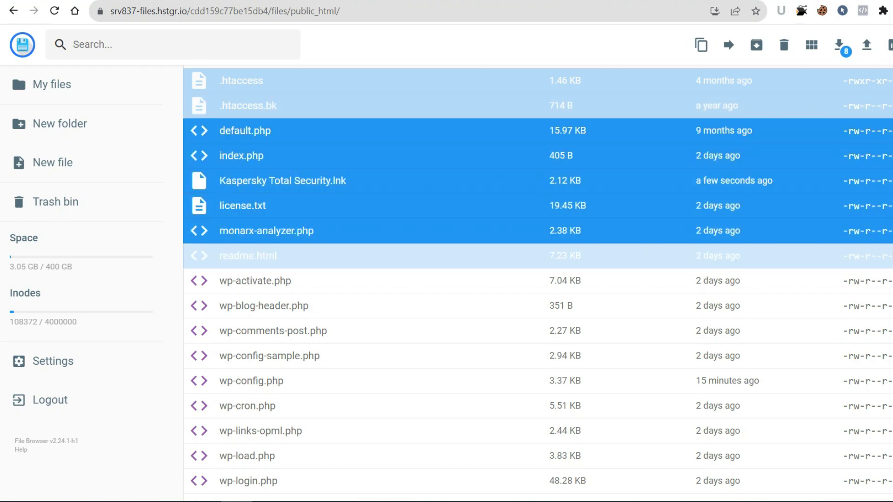
ctrl+click(255, 281)
ctrl+click(264, 305)
ctrl+click(273, 331)
ctrl+click(270, 355)
ctrl+click(251, 381)
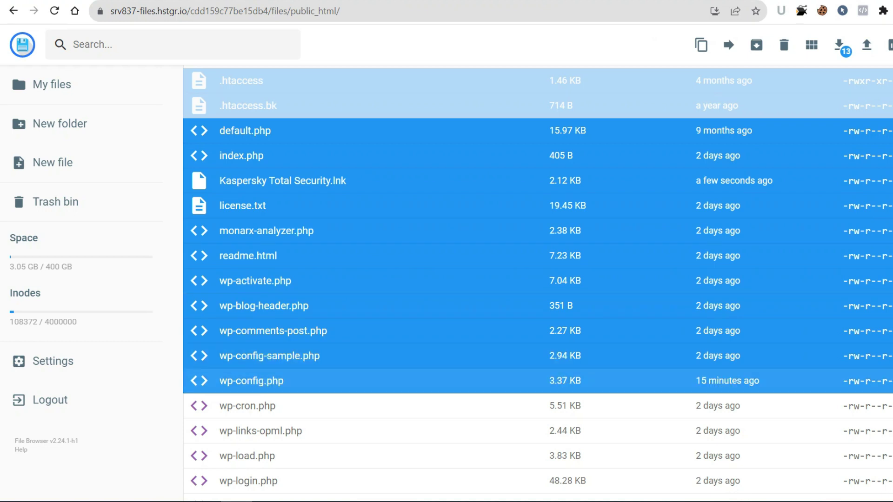
ctrl+click(248, 407)
ctrl+click(260, 431)
ctrl+click(247, 456)
ctrl+click(249, 481)
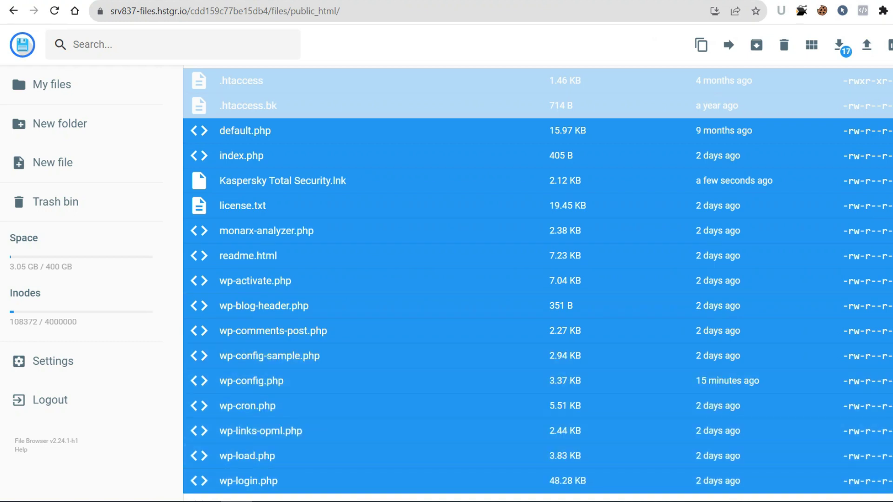
scroll(538, 281, down, 3)
ctrl+click(247, 378)
ctrl+click(255, 404)
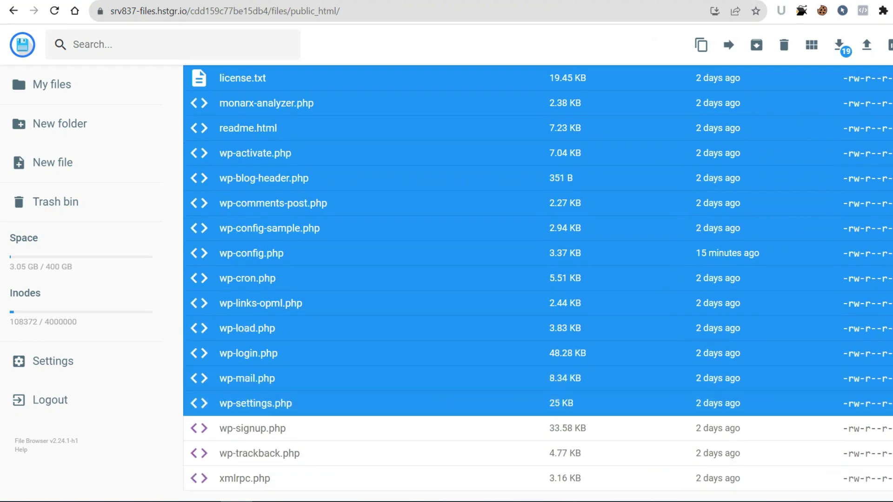
ctrl+click(253, 428)
ctrl+click(260, 454)
ctrl+click(244, 478)
scroll(537, 281, up, 6)
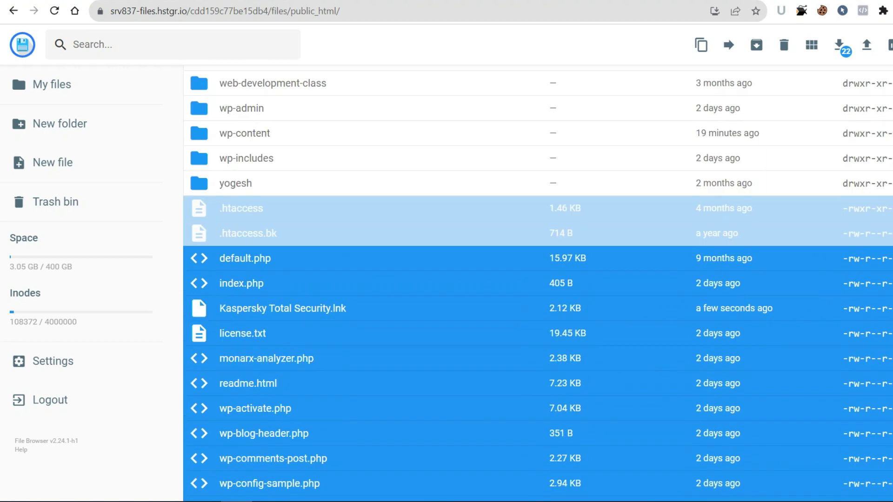
scroll(538, 280, down, 3)
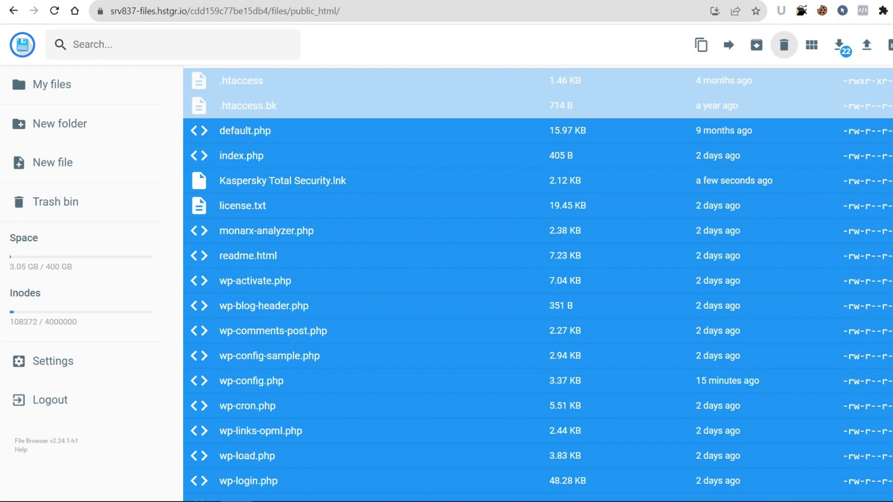
click(784, 45)
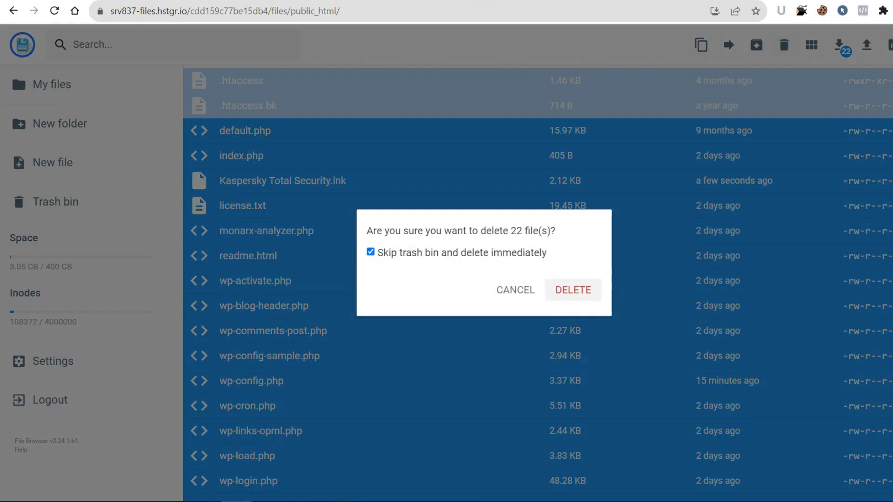
click(584, 290)
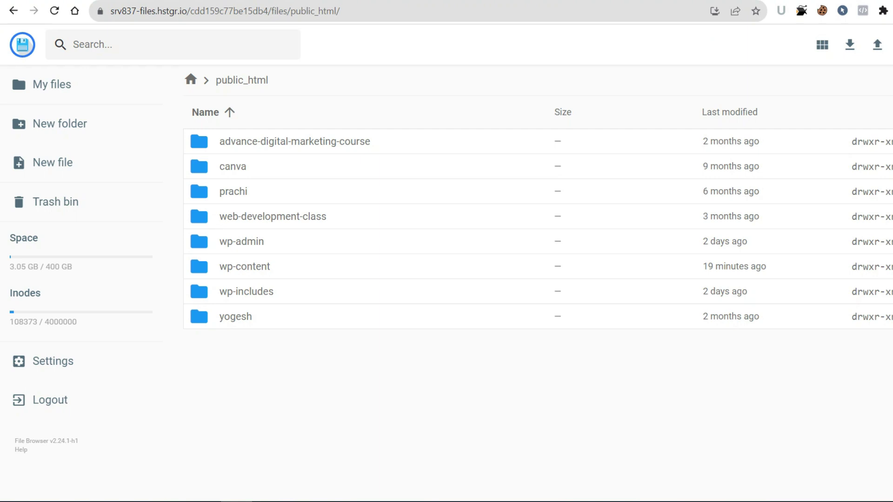
Delete the wp-admin and wp-includes folders from public_html, bypassing the trash bin and keeping wp-content.
click(295, 142)
click(279, 167)
click(280, 192)
click(279, 216)
click(279, 242)
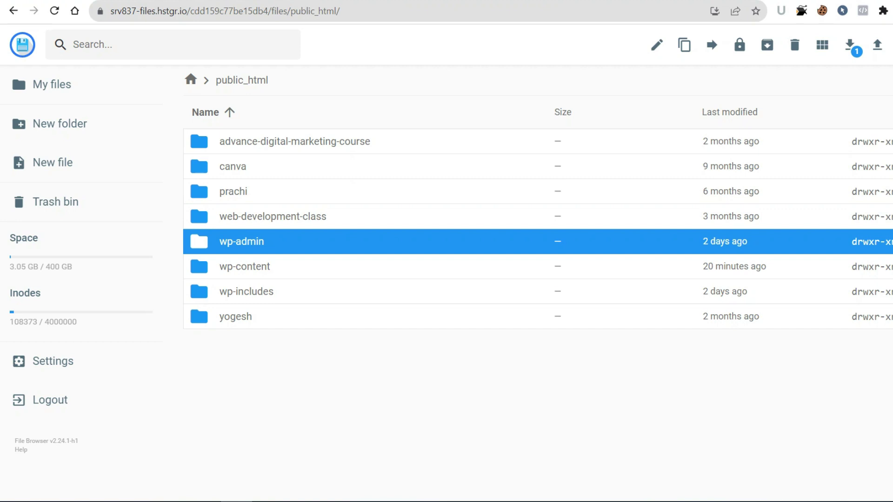
click(795, 45)
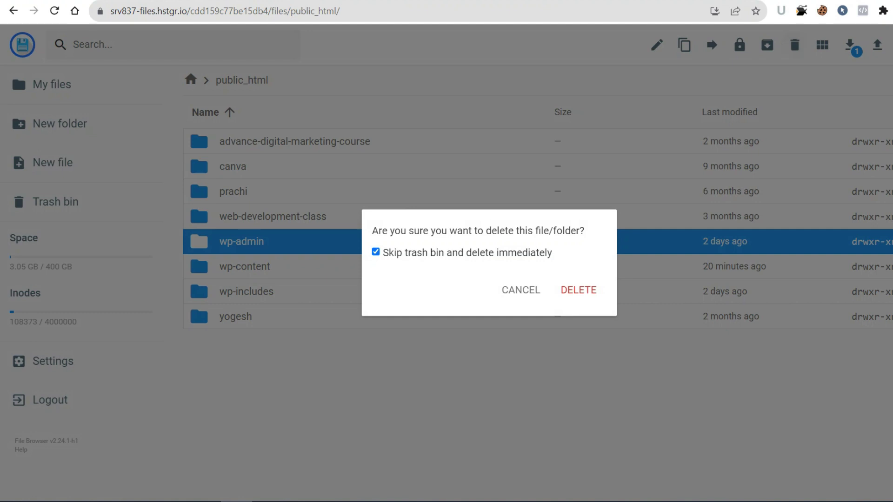
key(Return)
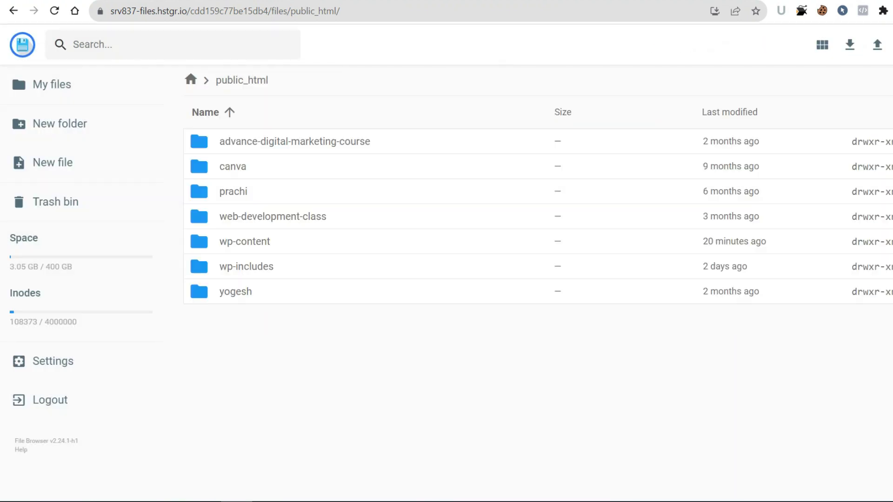
click(246, 266)
click(795, 45)
key(Return)
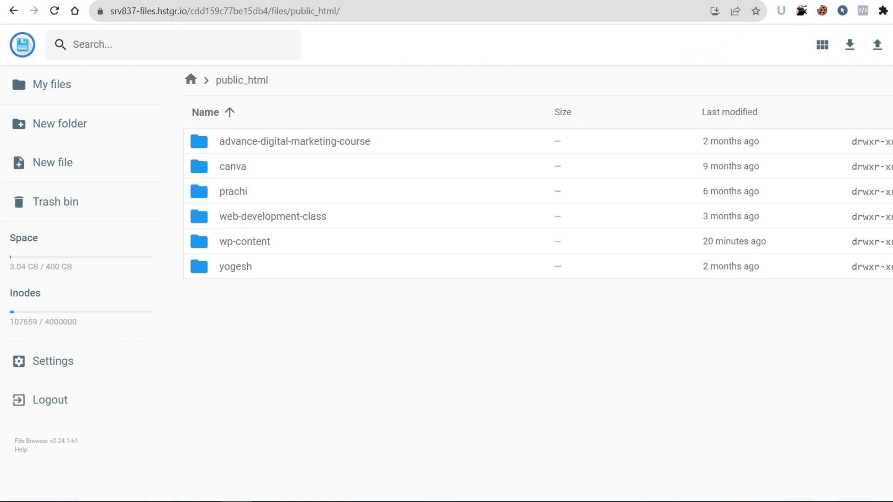
Open the wp-content folder to examine its plugins, themes and uploads, and return to public_html.
click(245, 242)
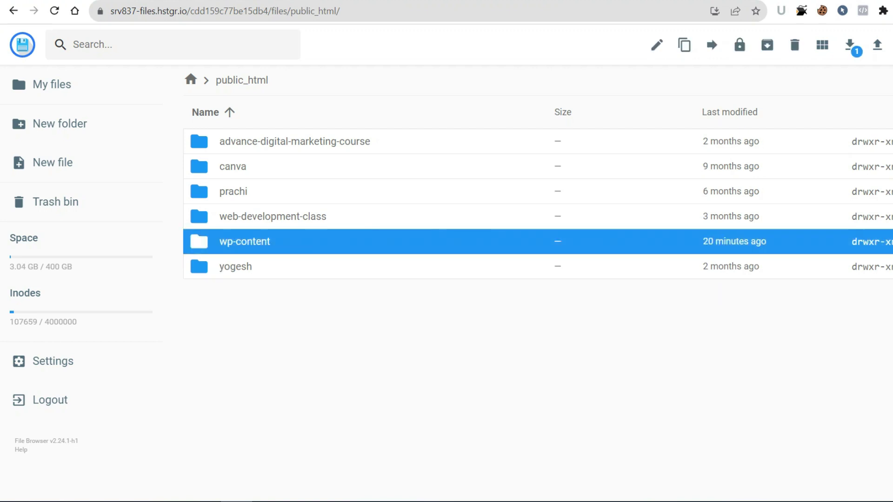
key(Return)
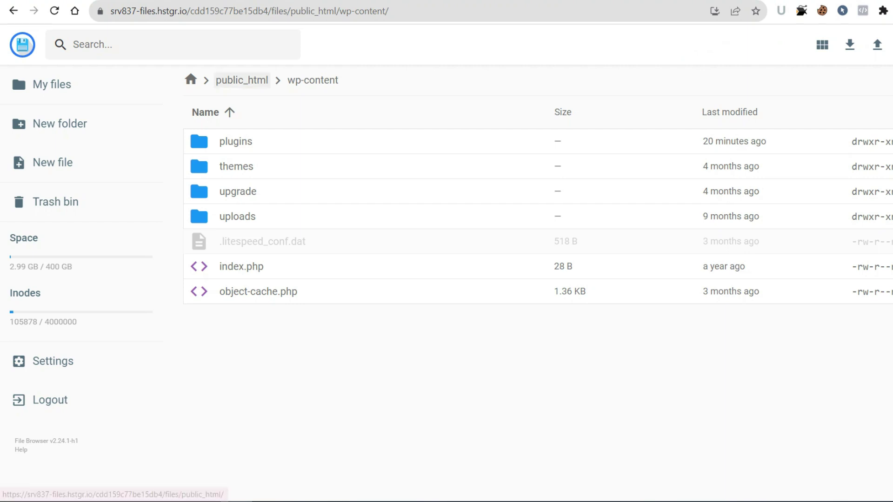
click(242, 80)
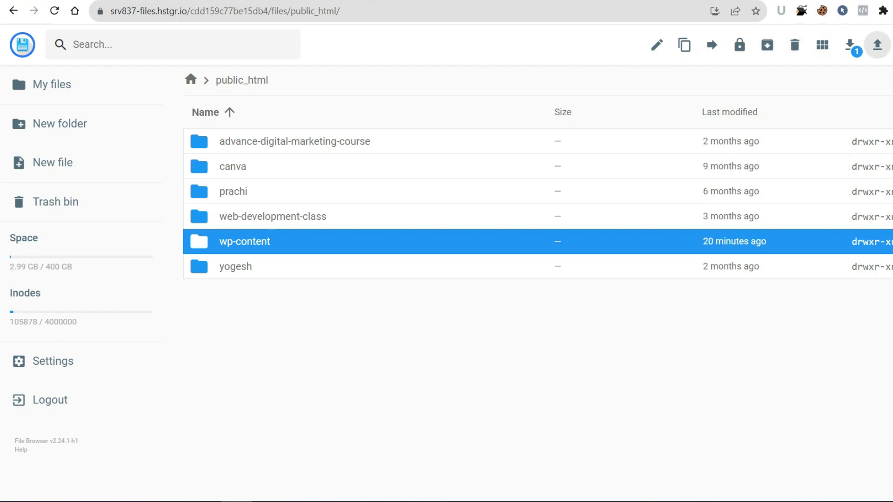
Upload the file wordpress-6.3.2.zip from the Downloads folder into public_html.
click(878, 45)
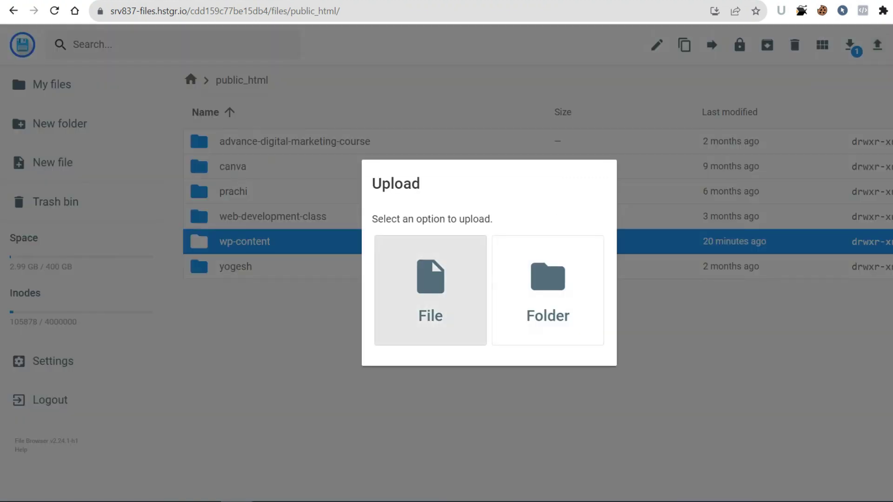
click(430, 290)
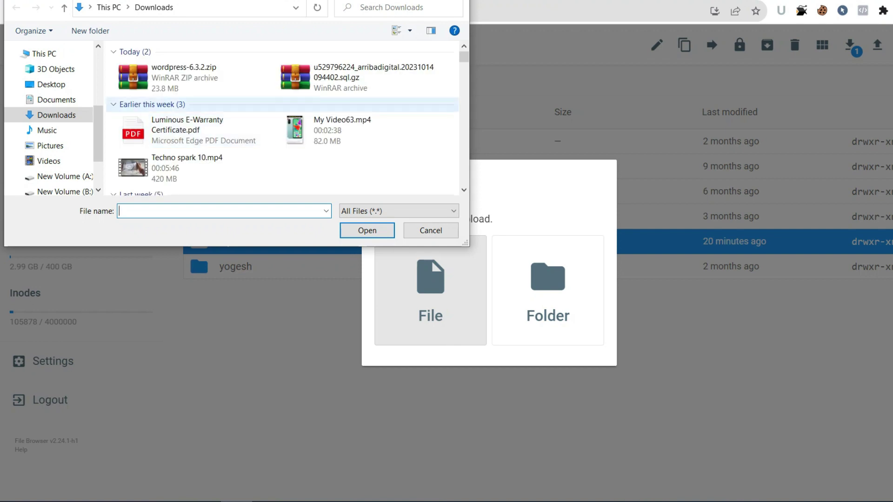
click(196, 78)
click(367, 230)
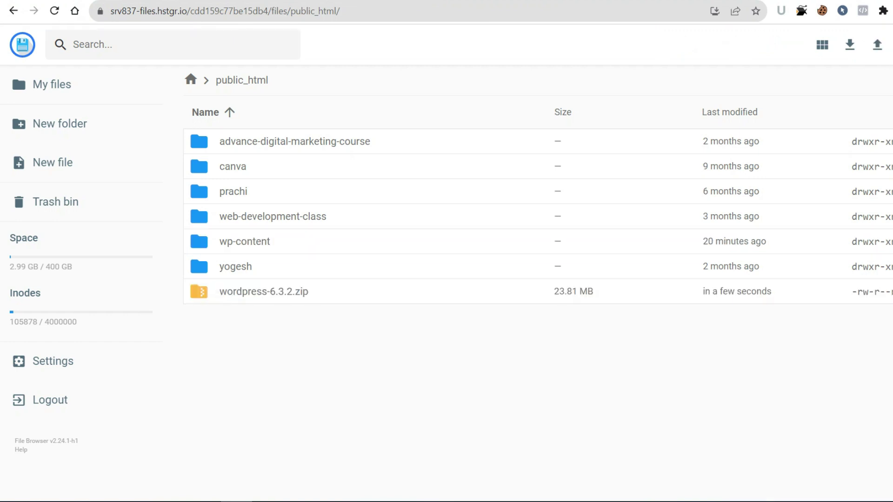
Extract wordpress-6.3.2.zip into a folder named "wordpress latest" in public_html and refresh the file list.
click(264, 292)
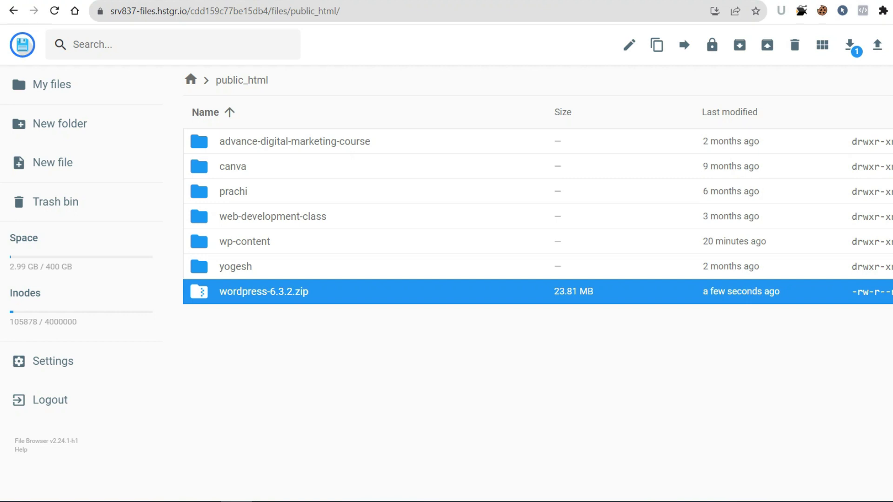
click(264, 292)
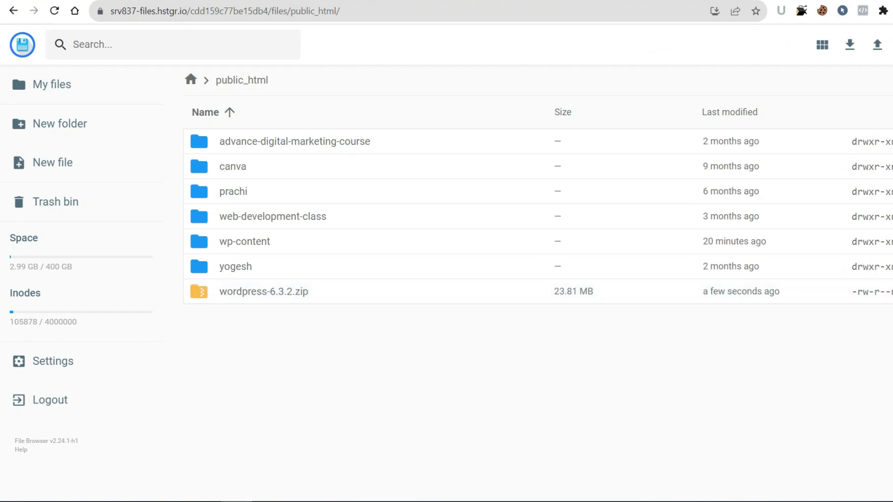
click(260, 292)
right_click(256, 291)
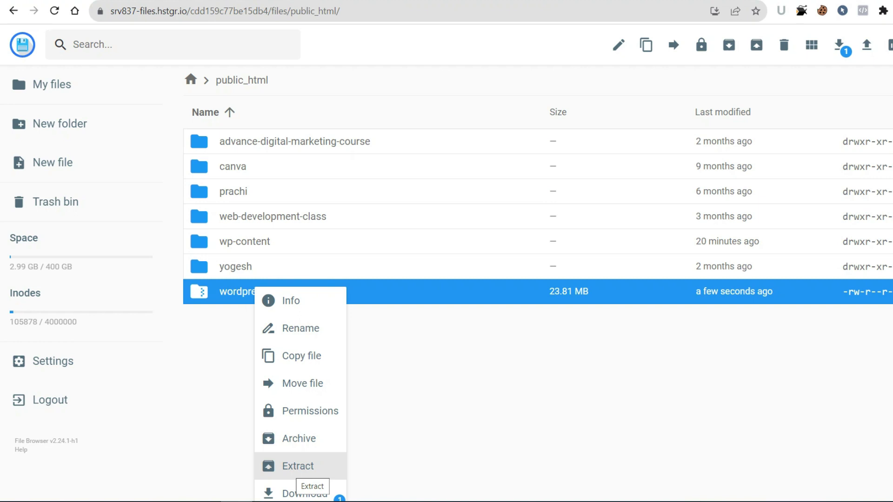
click(298, 466)
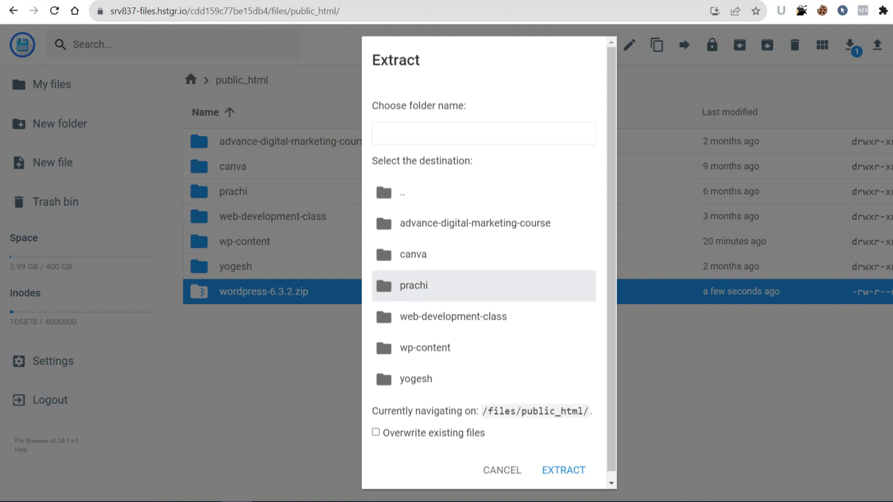
scroll(483, 298, down, 1)
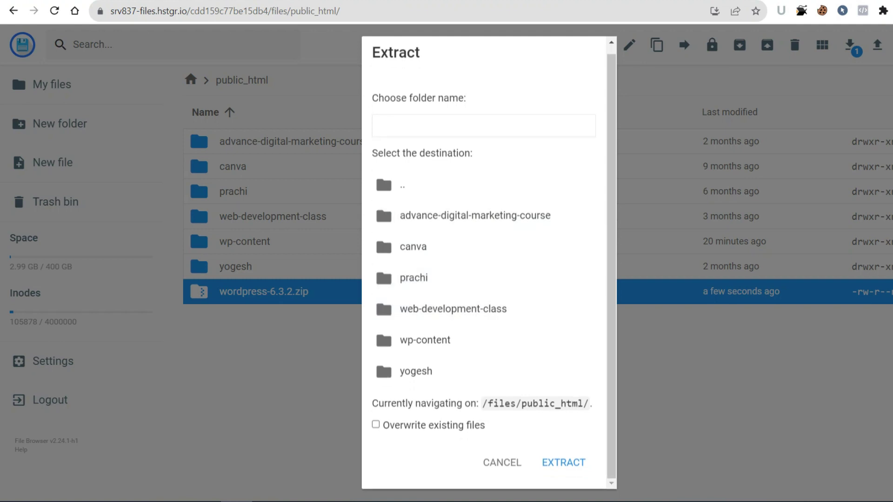
text(word)
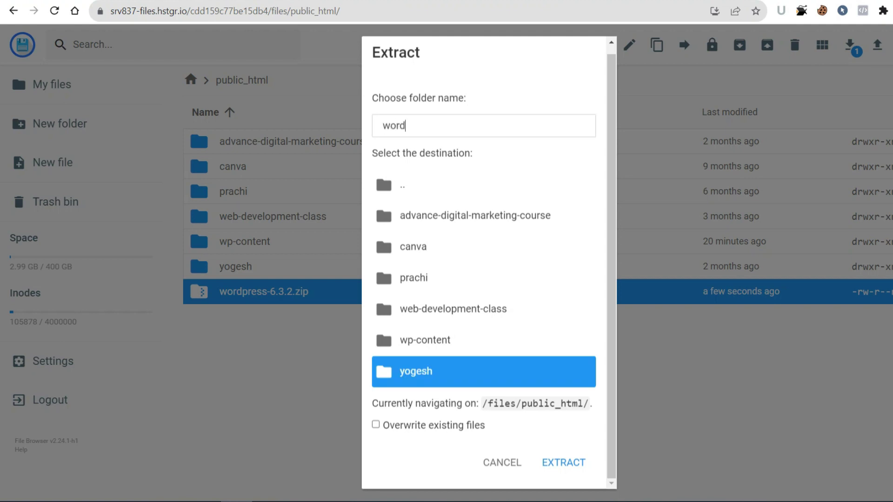
text(peress latest)
key(Return)
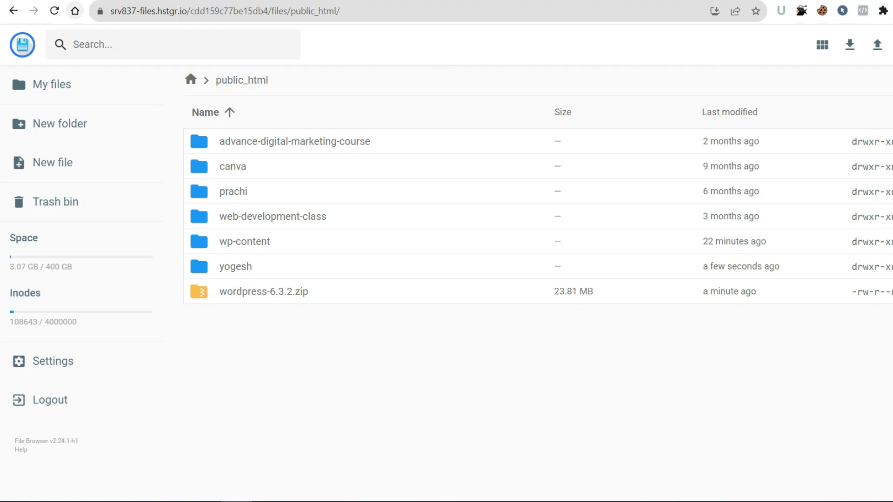
click(55, 11)
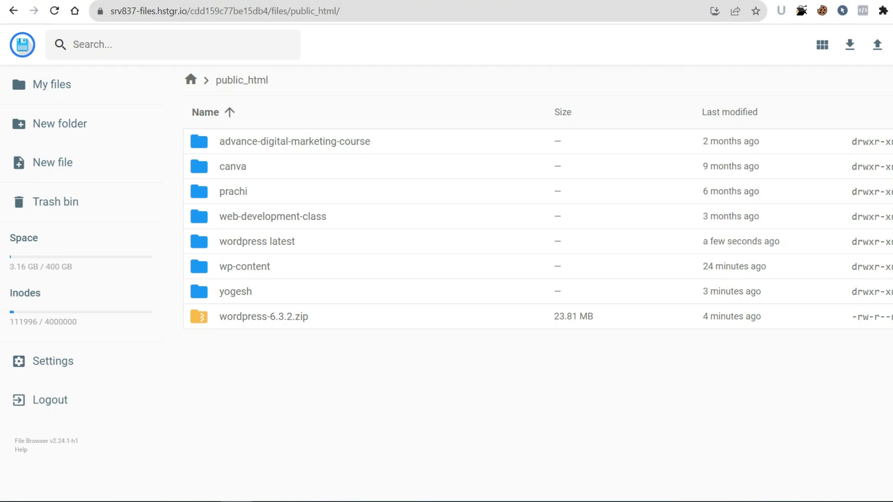
Delete the wp-content folder from the extracted wordpress folder inside "wordpress latest", bypassing the trash bin.
double_click(257, 242)
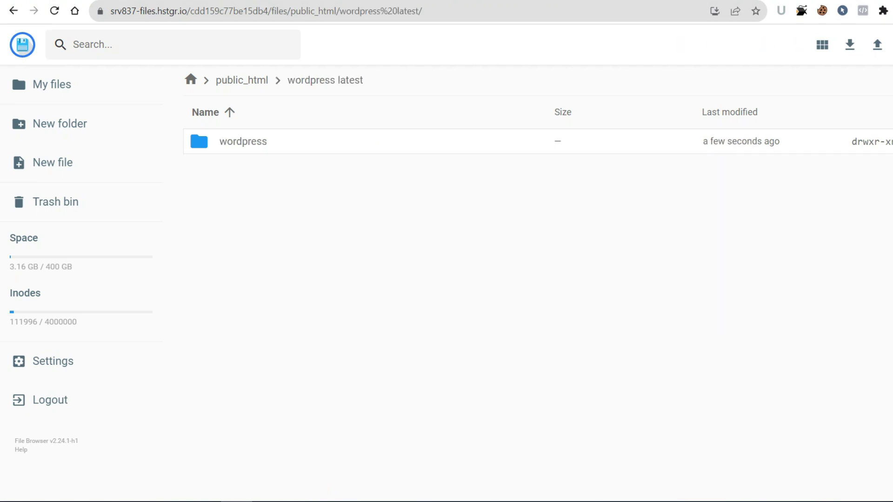
double_click(243, 141)
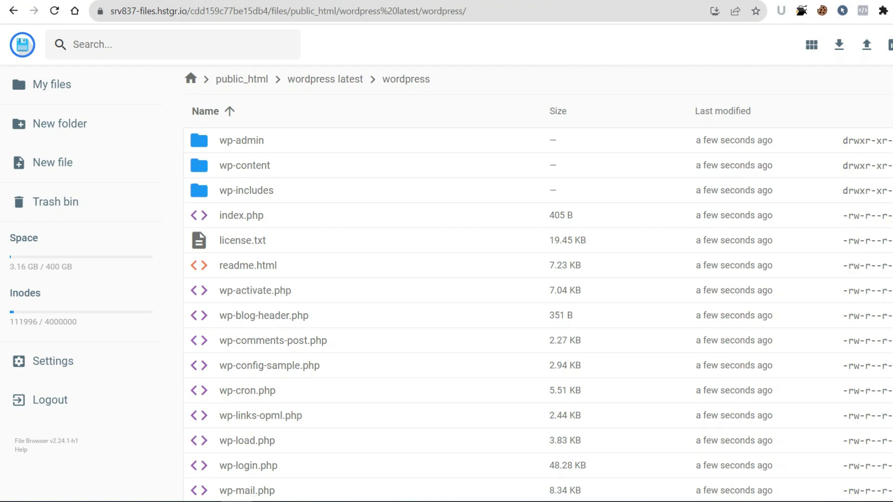
scroll(538, 280, down, 2)
scroll(538, 279, up, 2)
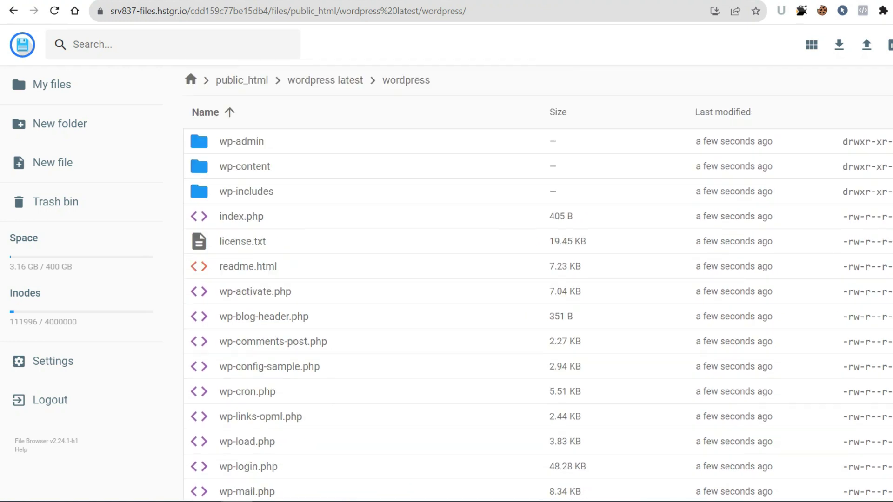
click(245, 167)
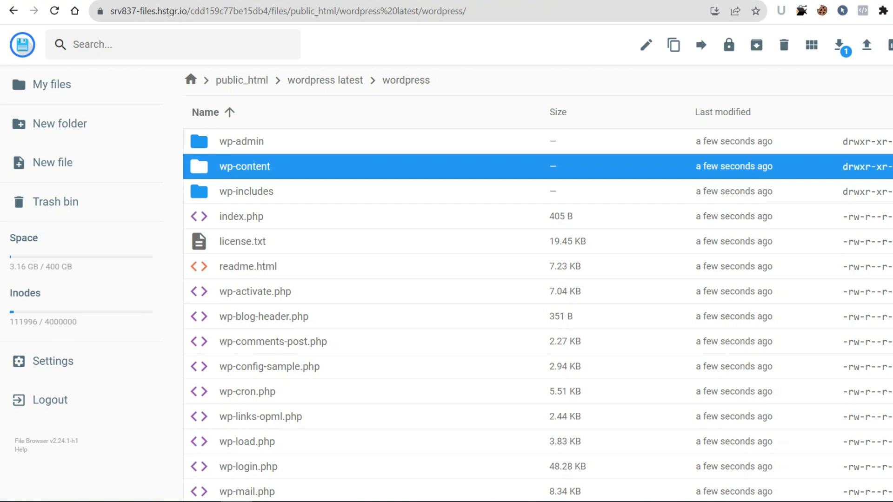
click(785, 45)
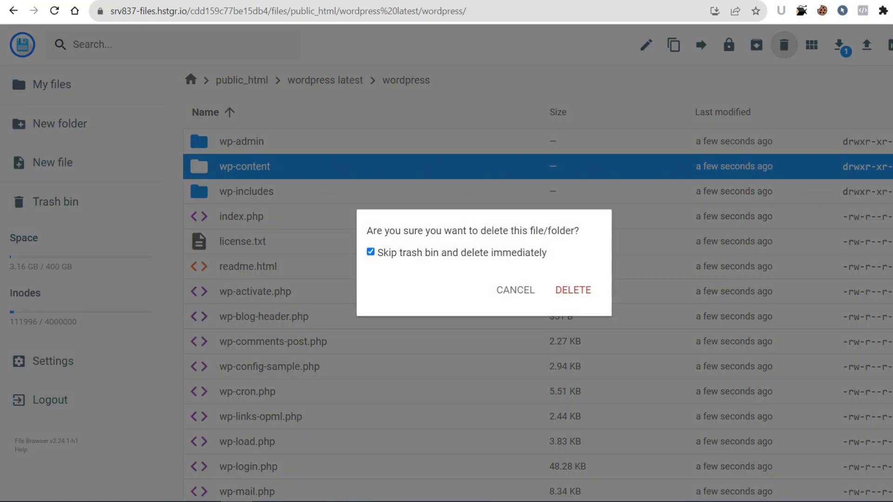
key(Return)
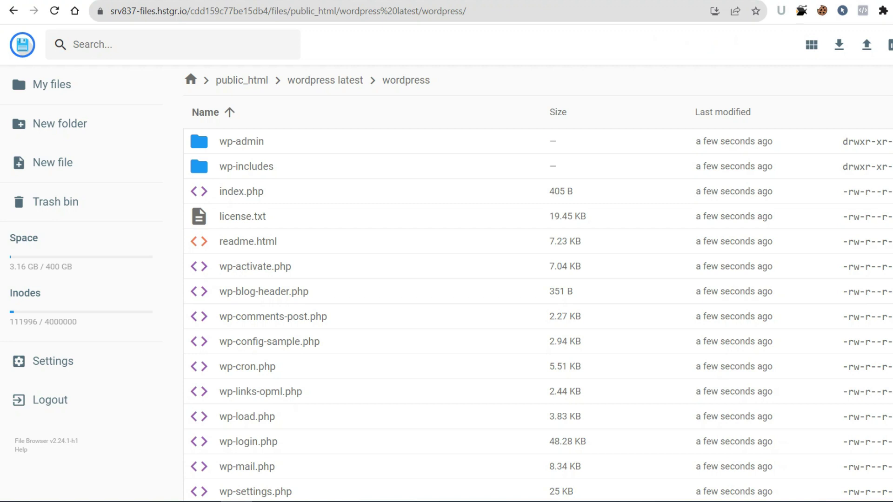
Return to public_html and delete wordpress-6.3.2.zip, bypassing the trash bin.
scroll(539, 279, down, 2)
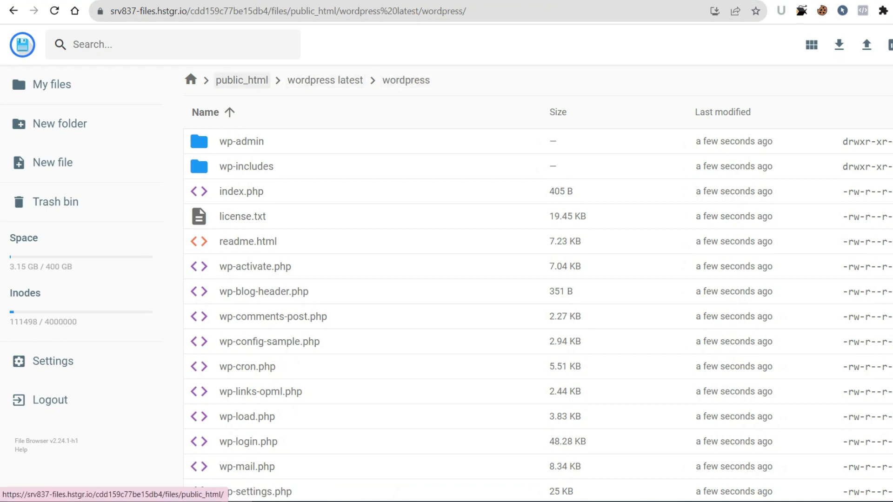
click(241, 80)
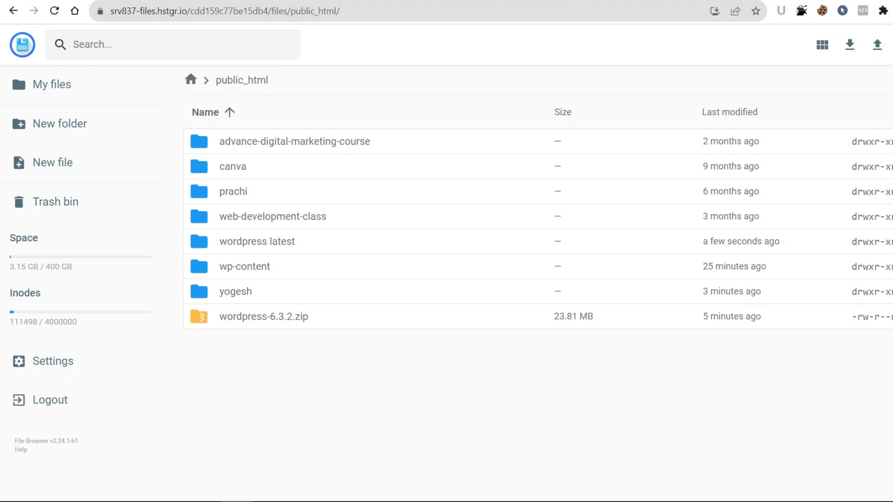
click(264, 317)
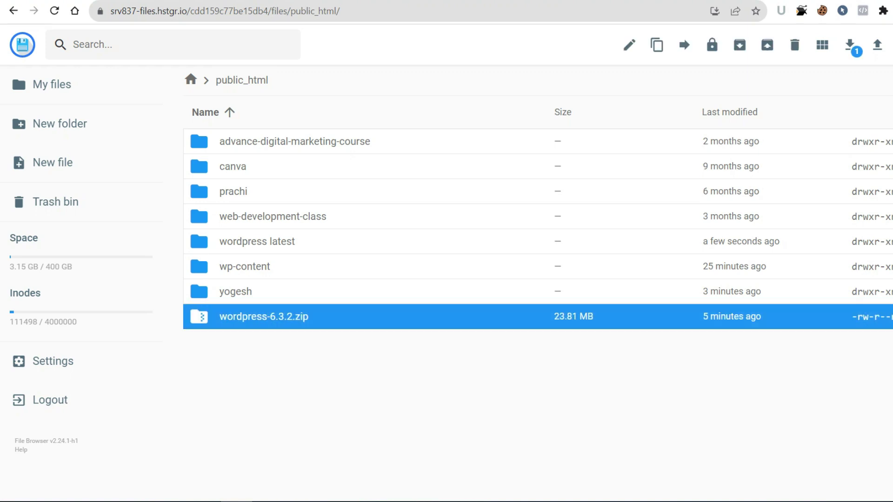
click(795, 44)
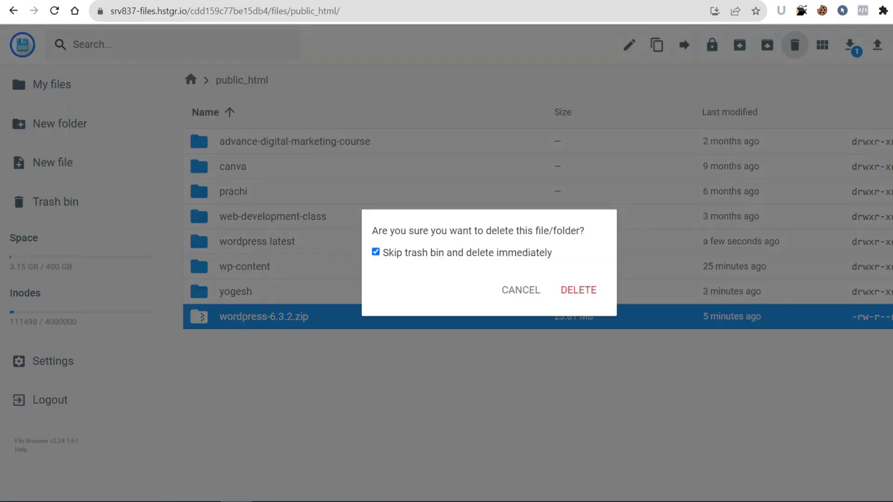
click(578, 290)
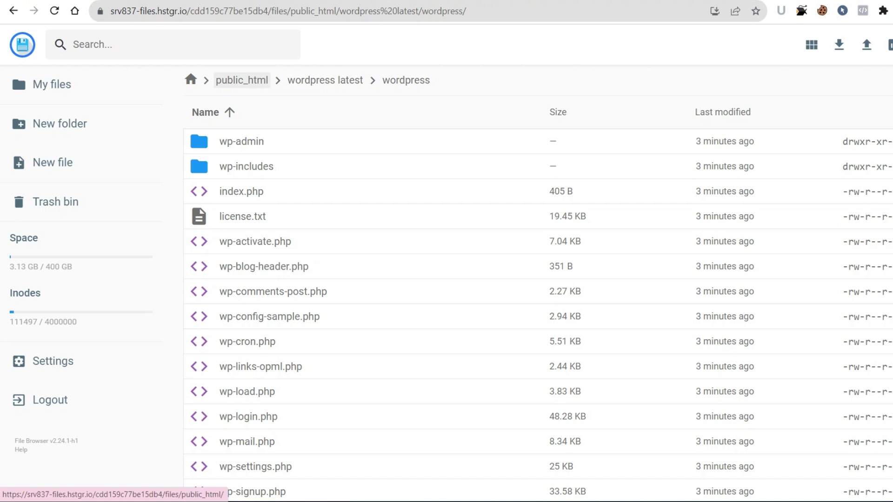
Check the file list in public_html and reopen the wordpress folder inside "wordpress latest".
click(242, 80)
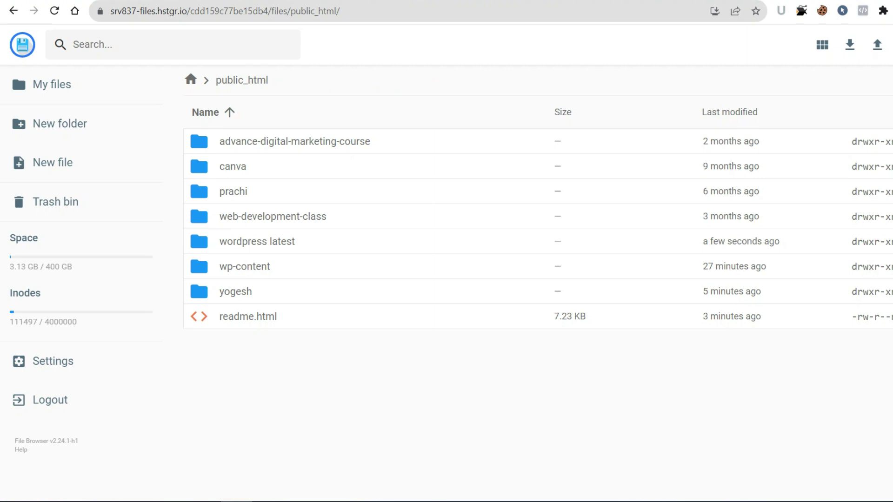
double_click(258, 242)
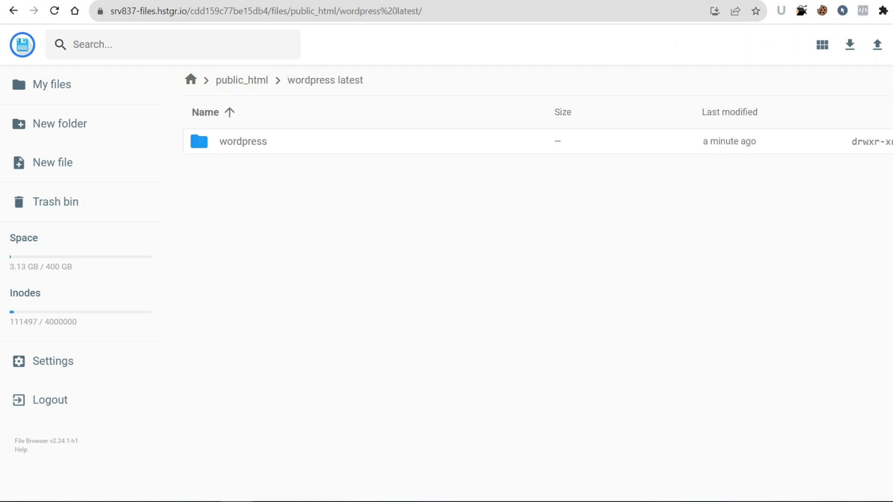
double_click(200, 141)
Move all files and folders inside the extracted wordpress folder up one level into "wordpress latest".
click(200, 141)
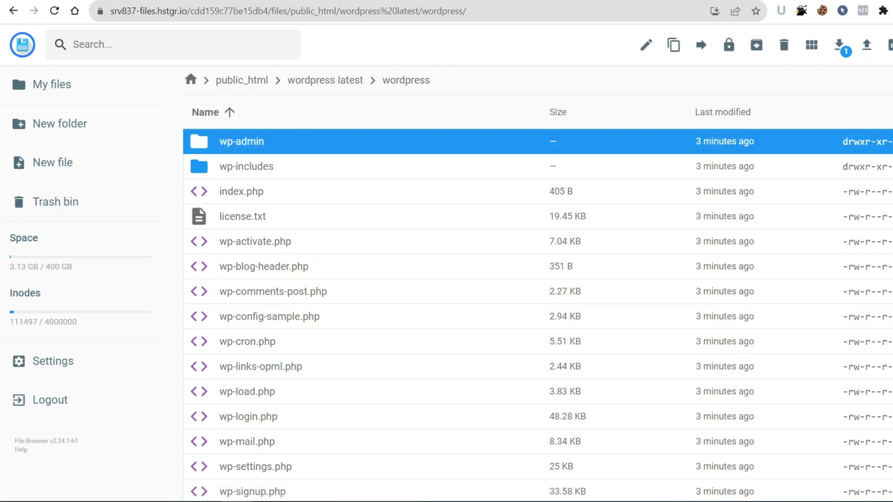
shift+click(246, 167)
shift+click(242, 216)
shift+click(243, 217)
shift+click(255, 241)
ctrl+click(264, 266)
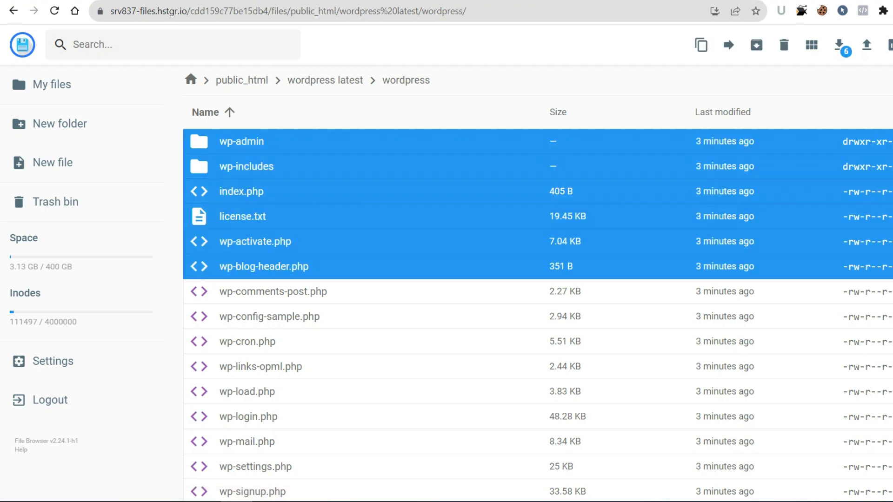
ctrl+click(273, 292)
ctrl+click(270, 317)
ctrl+click(247, 342)
ctrl+click(260, 367)
scroll(261, 326, down, 1)
ctrl+click(247, 328)
ctrl+click(249, 353)
ctrl+click(247, 379)
ctrl+click(256, 403)
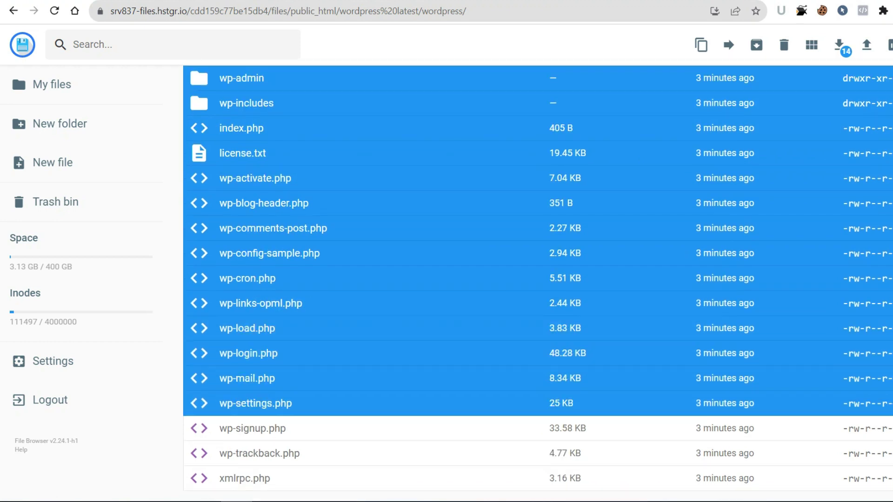
ctrl+click(252, 429)
ctrl+click(260, 454)
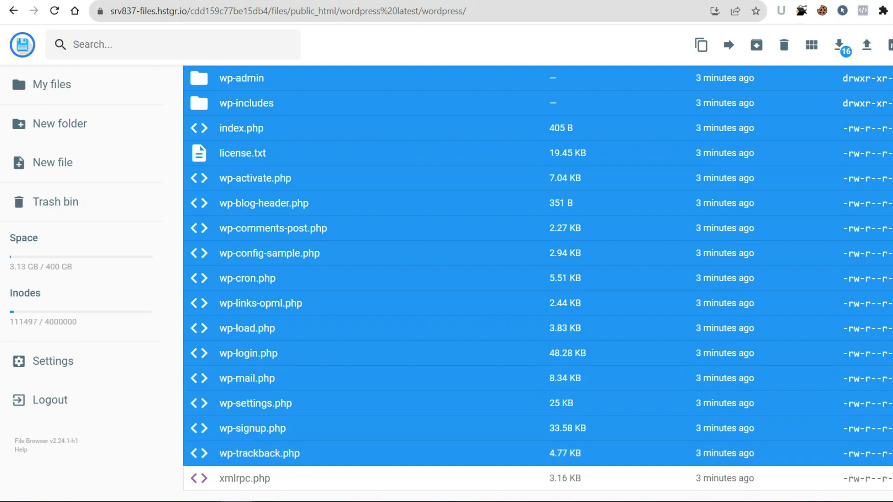
ctrl+click(245, 479)
scroll(245, 465, up, 1)
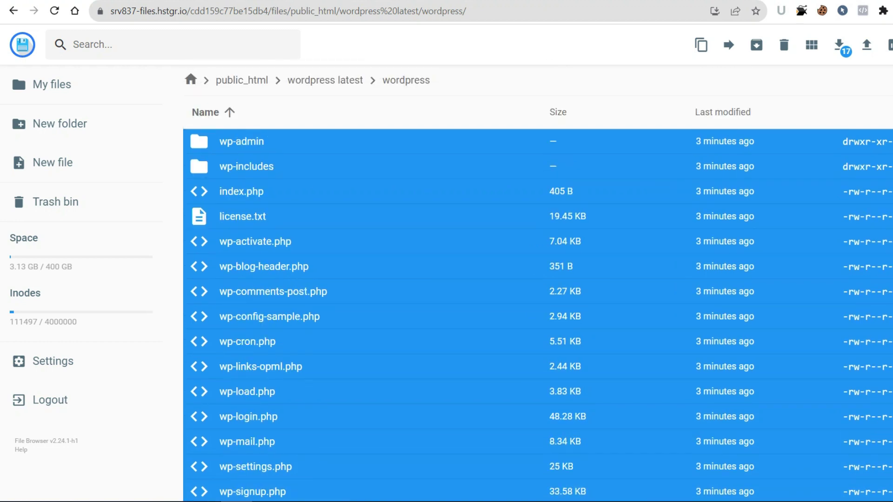
scroll(538, 279, down, 1)
scroll(538, 279, up, 1)
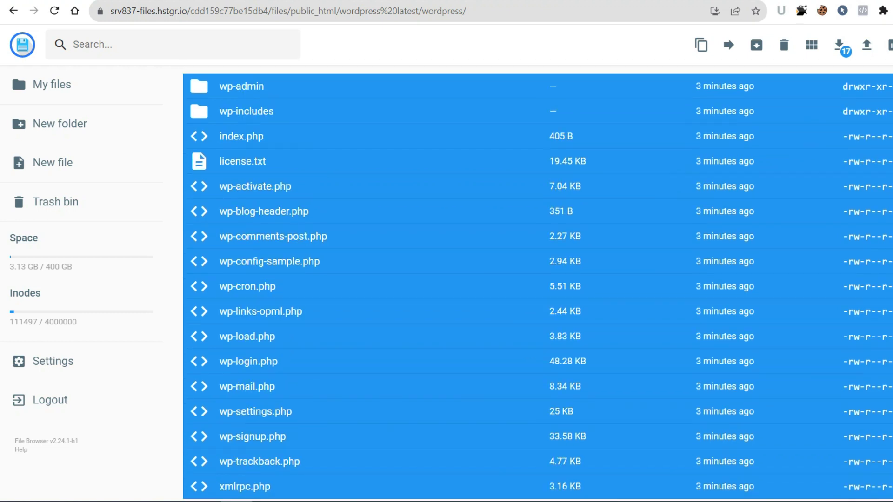
click(729, 45)
click(484, 201)
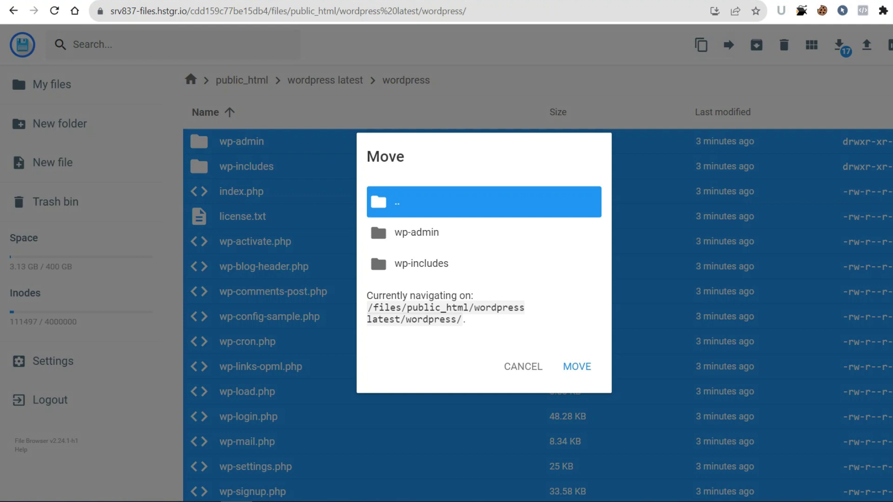
click(577, 367)
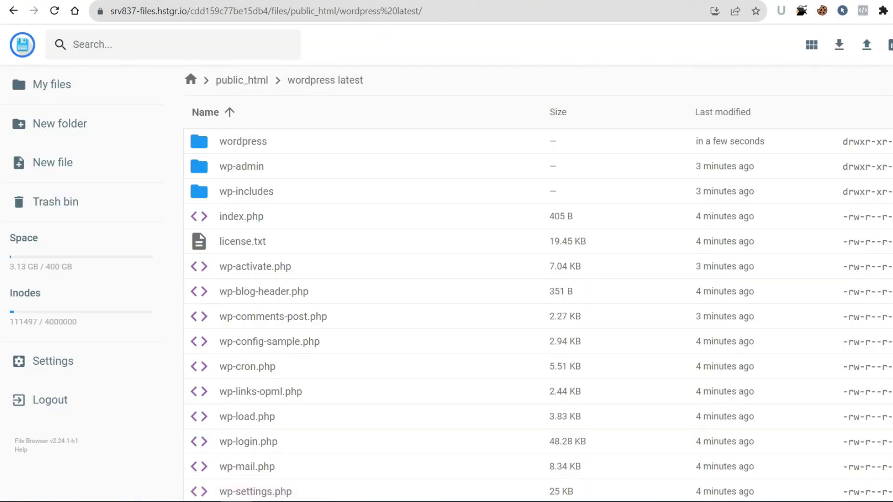
Check that the wordpress folder inside "wordpress latest" is empty, delete it, and return to public_html.
double_click(244, 141)
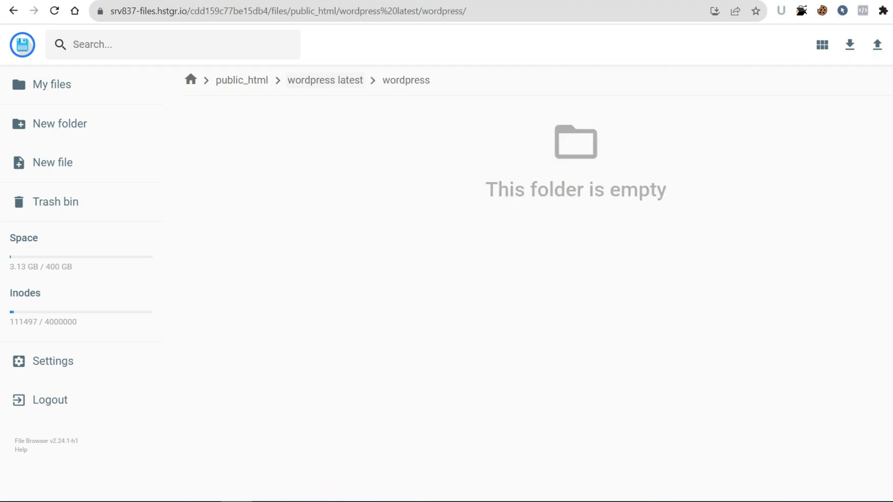
click(325, 80)
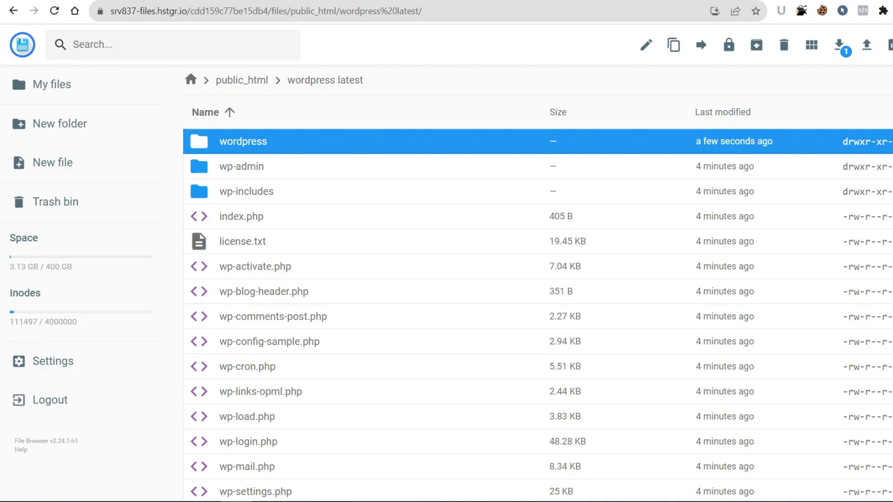
key(Delete)
click(574, 289)
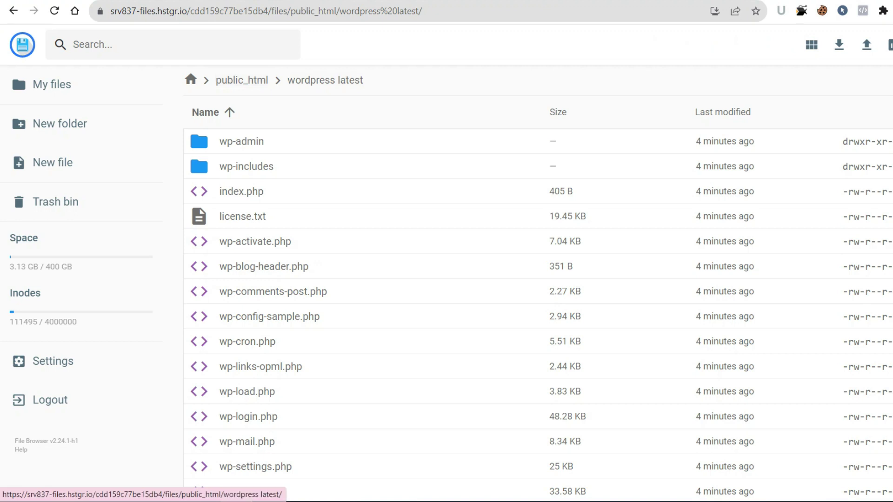
click(242, 80)
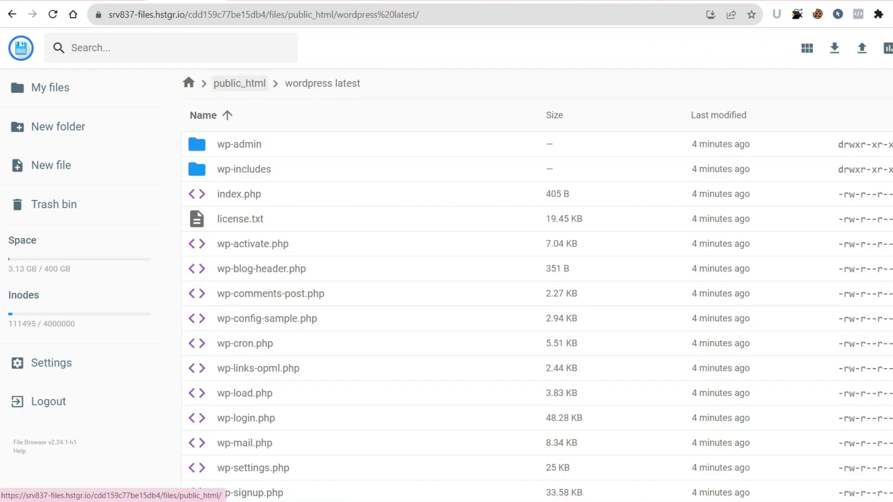
click(240, 81)
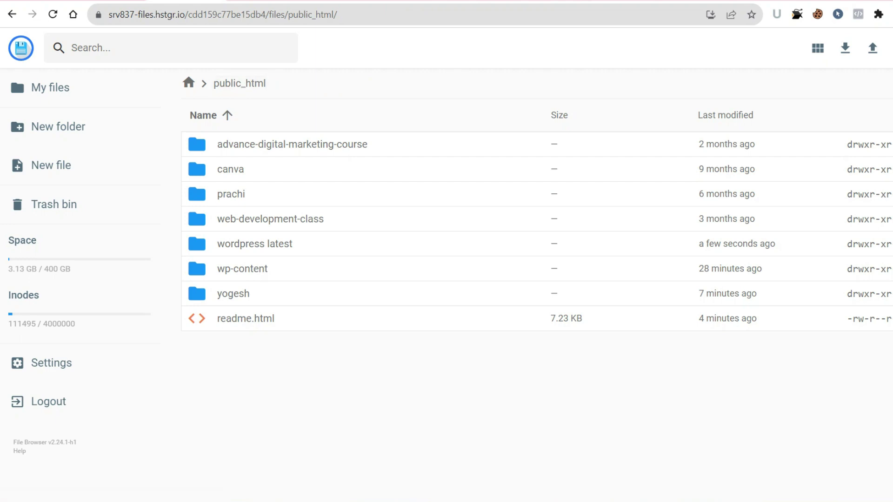
Move everything in the "wordpress latest" folder, from wp-admin through xmlrpc.php, up into public_html.
double_click(255, 243)
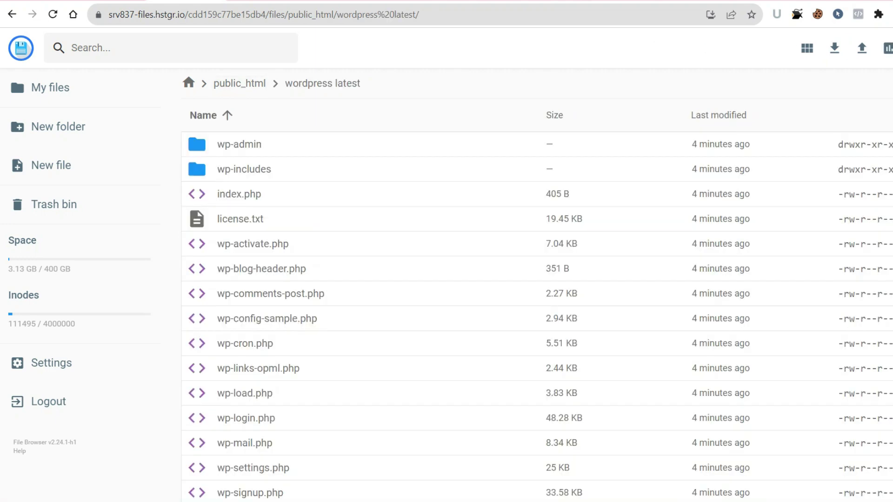
click(239, 144)
ctrl+click(244, 168)
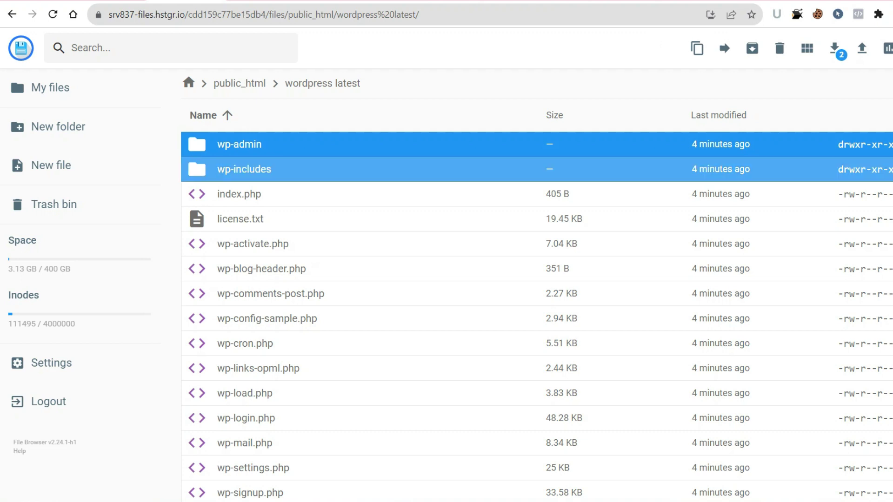
shift+click(250, 493)
scroll(250, 492, down, 2)
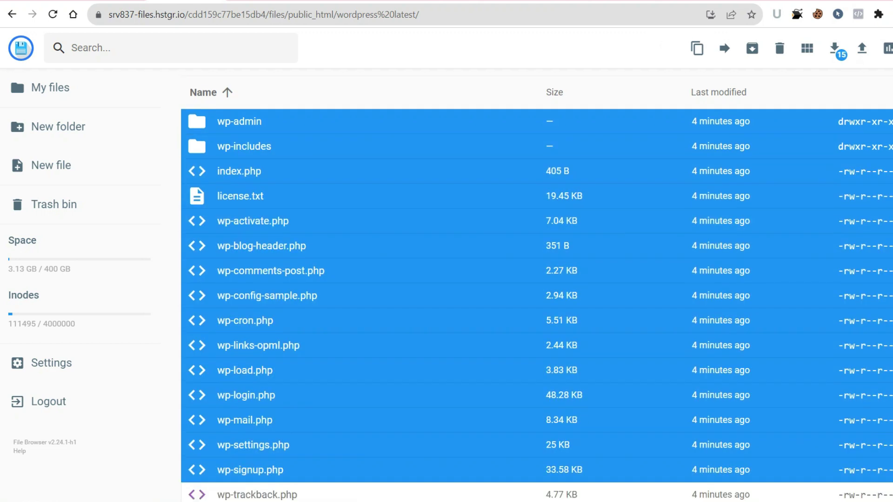
shift+click(243, 479)
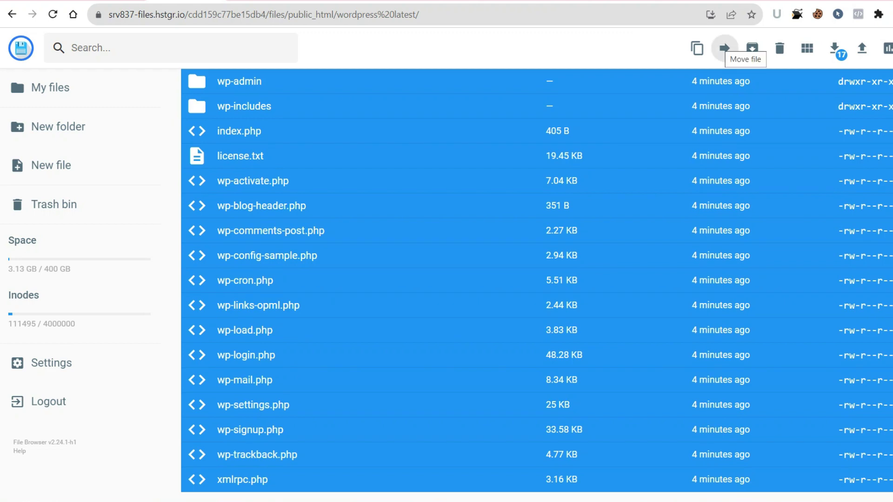
click(724, 48)
click(374, 201)
click(573, 363)
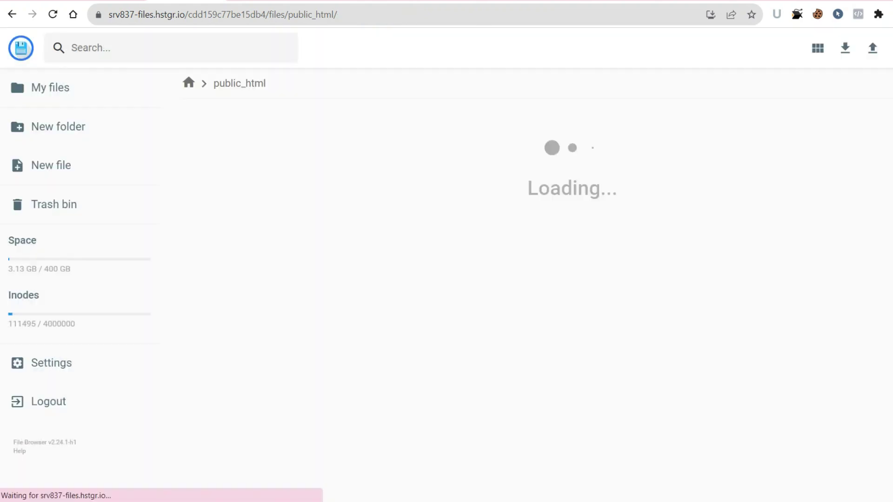
Delete the emptied "wordpress latest" folder from public_html, bypassing the trash bin, and refresh the file list.
scroll(537, 281, down, 5)
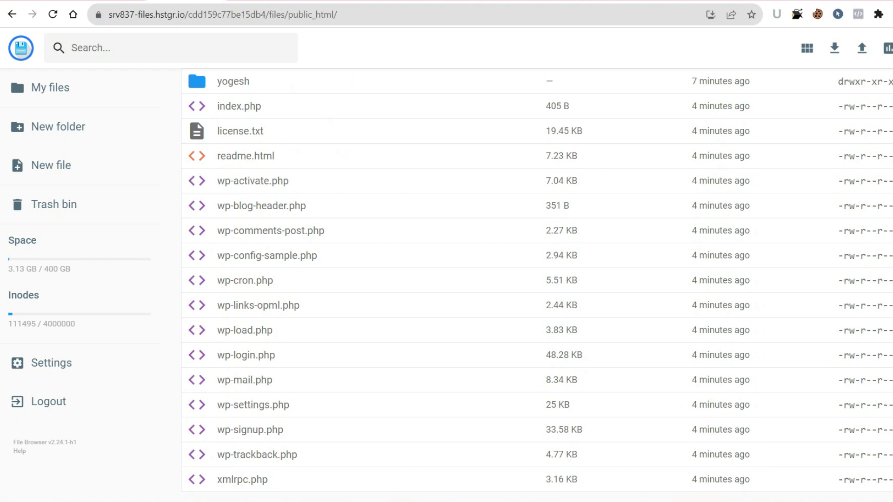
scroll(537, 281, up, 5)
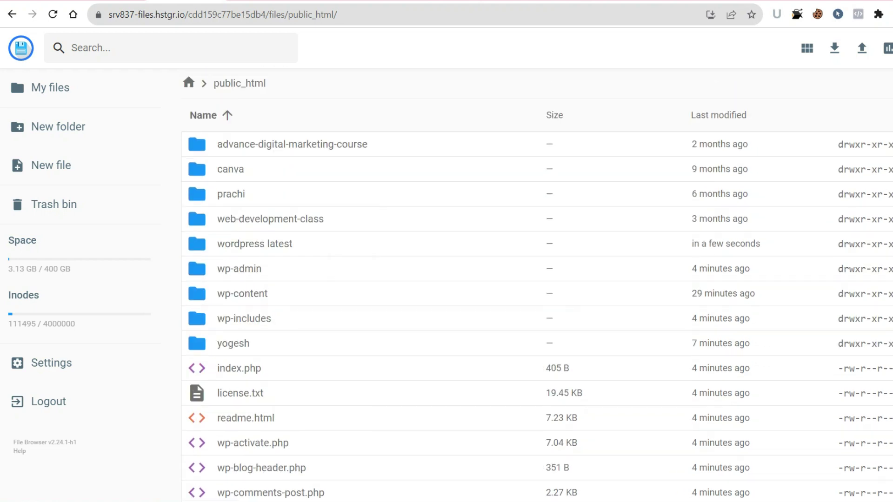
double_click(254, 243)
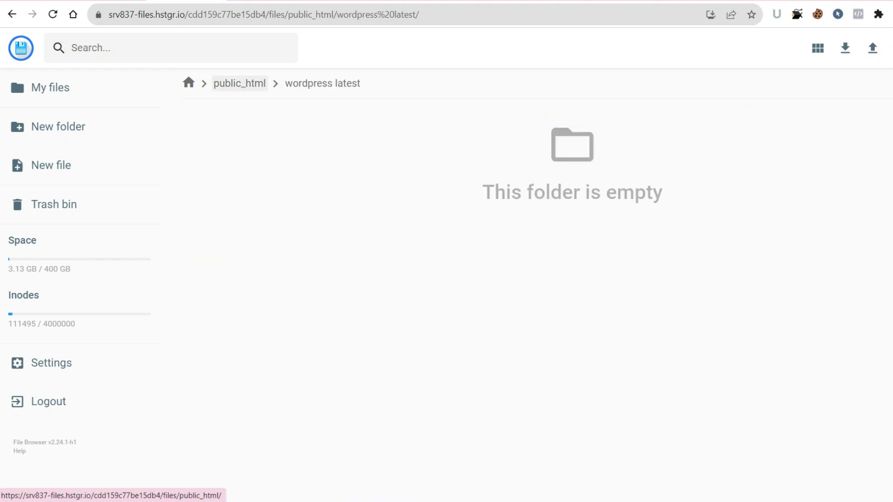
click(240, 83)
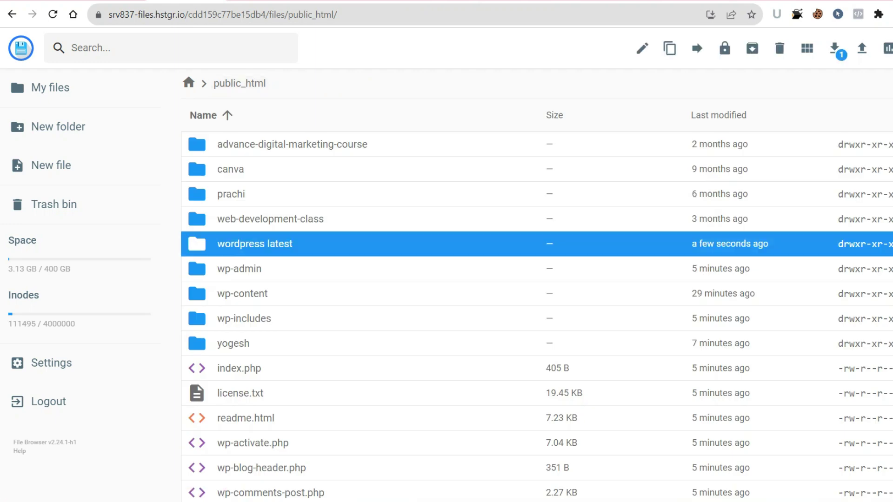
key(Delete)
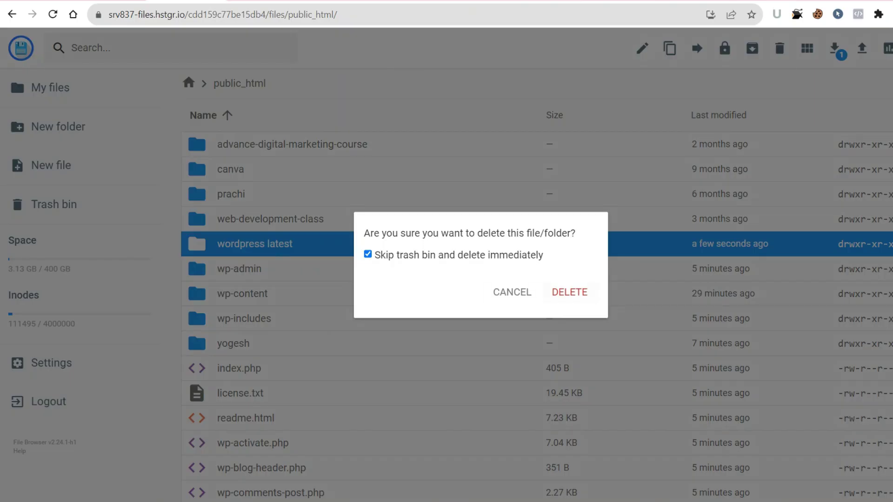
key(Return)
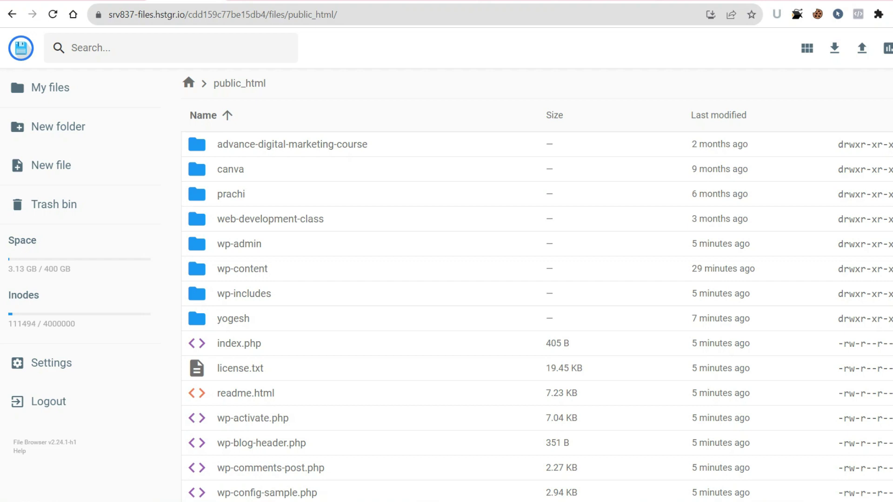
click(52, 14)
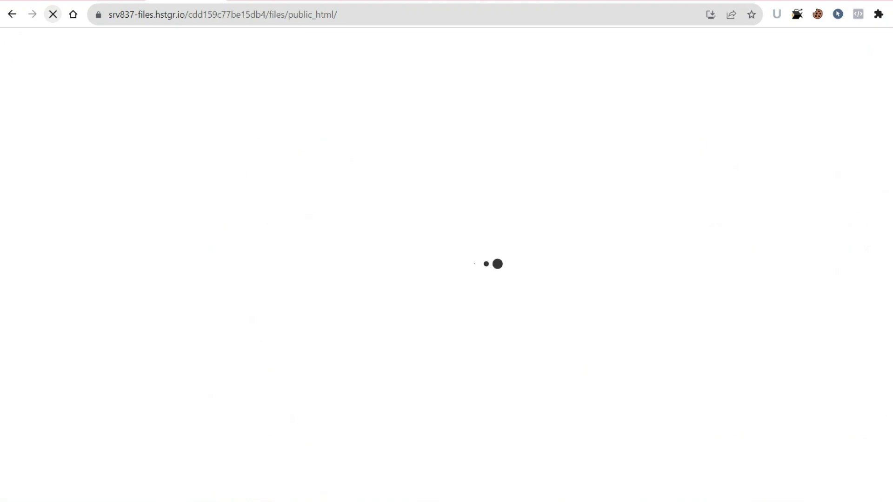
scroll(538, 283, down, 5)
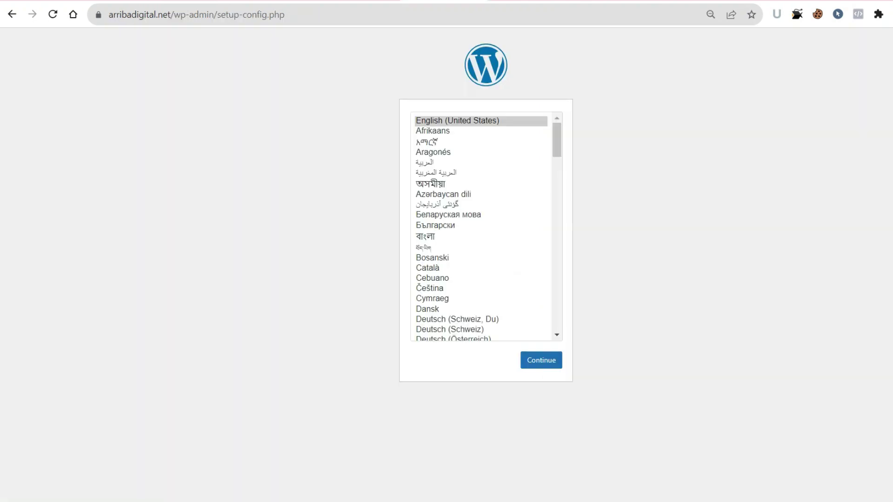
Continue the arribadigital.net WordPress setup in English (United States) through the welcome page to the database connection form.
key(ctrl+l)
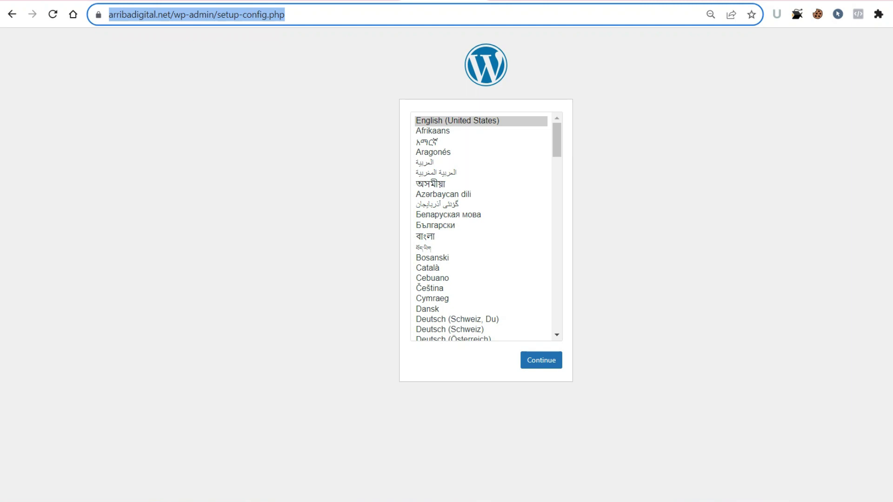
click(541, 360)
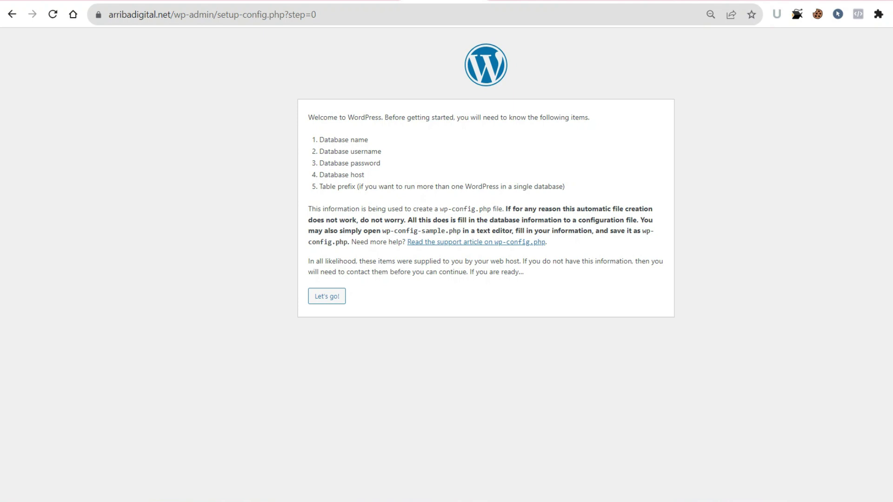
drag(319, 140, 565, 186)
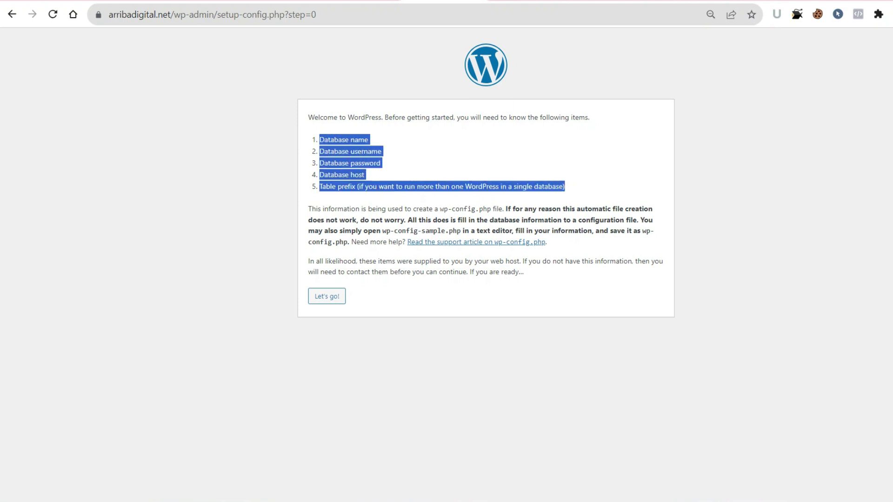
click(327, 296)
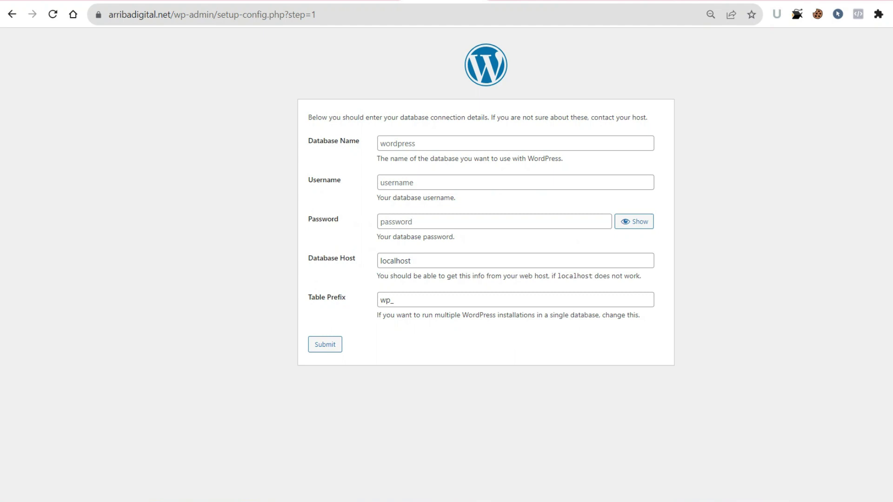
Fill in the database name, database username and database password in the WordPress connection form.
click(515, 143)
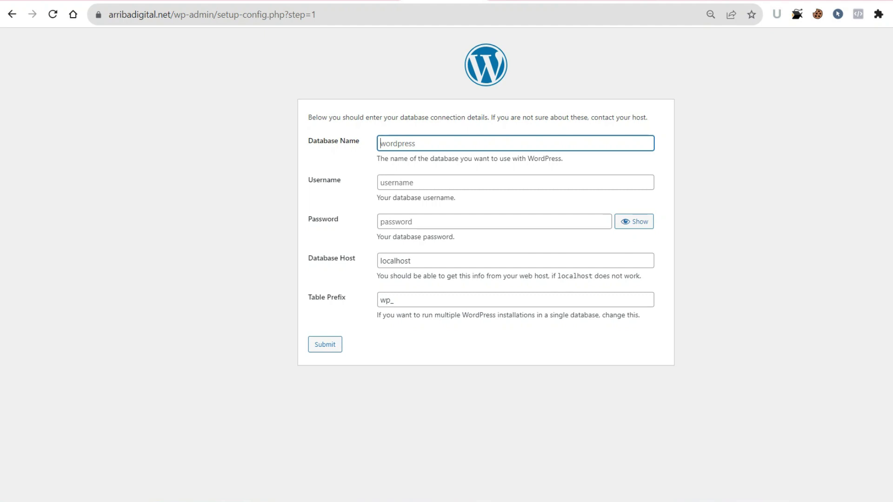
key(ctrl+v)
key(Tab)
key(ctrl+v)
key(Tab)
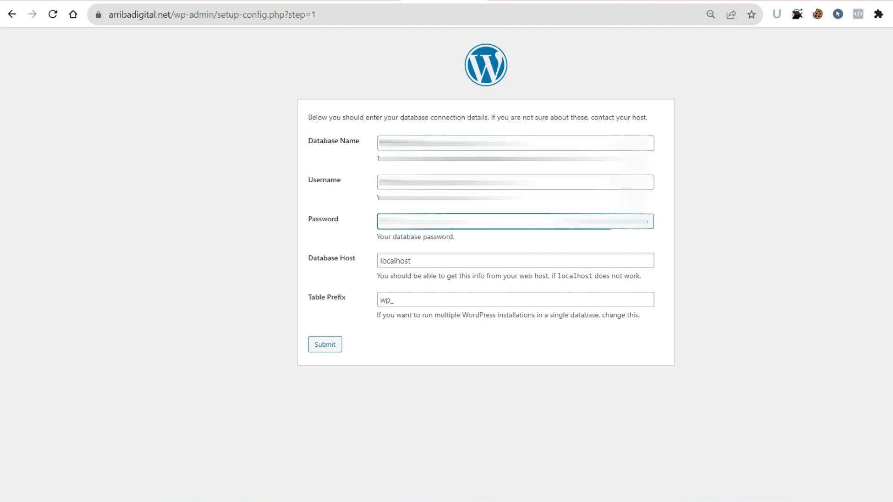
Switch to the Hostinger dashboard for arribadigital.net and open the site's WordPress admin panel.
key(ctrl+Tab)
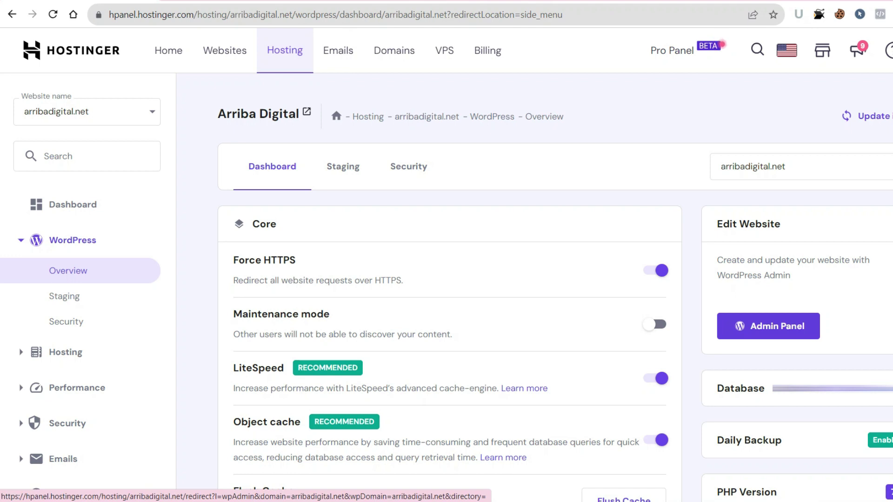
click(768, 326)
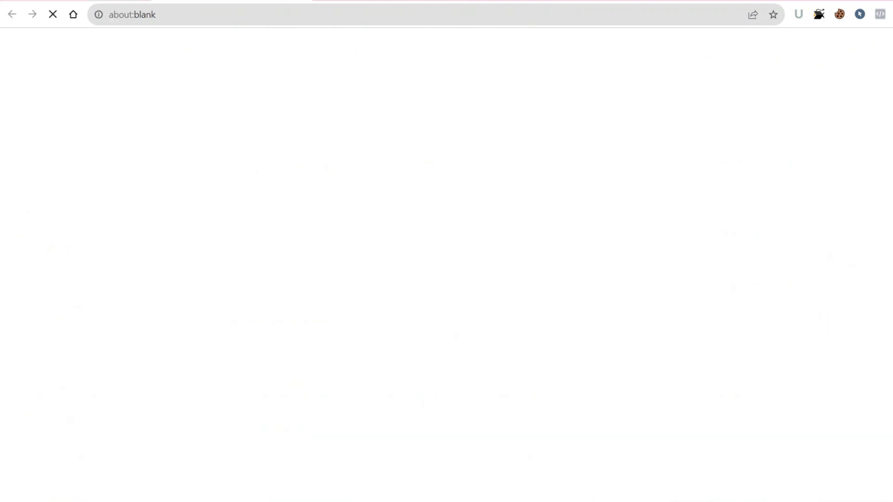